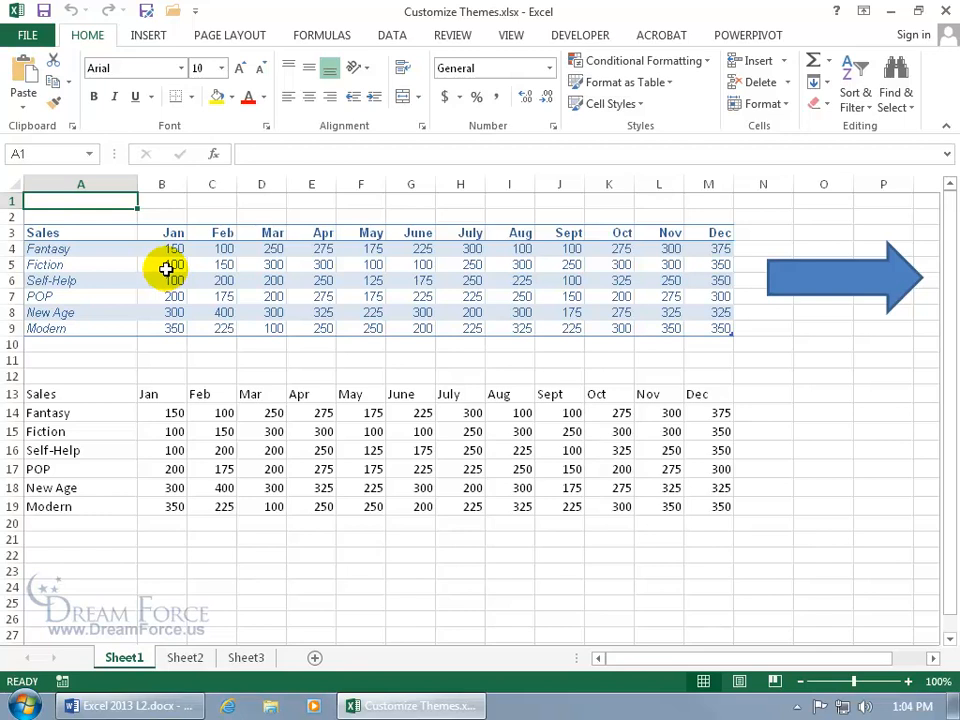
# Step: Preview the Facet theme on the worksheet without applying it
pyautogui.click(234, 36)
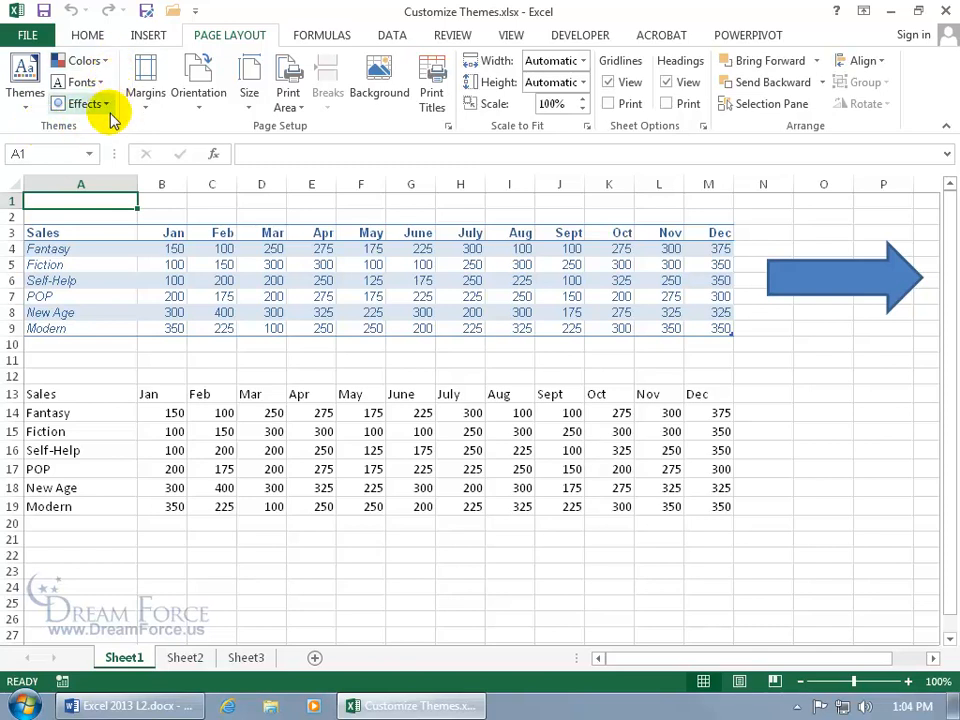
pyautogui.click(27, 104)
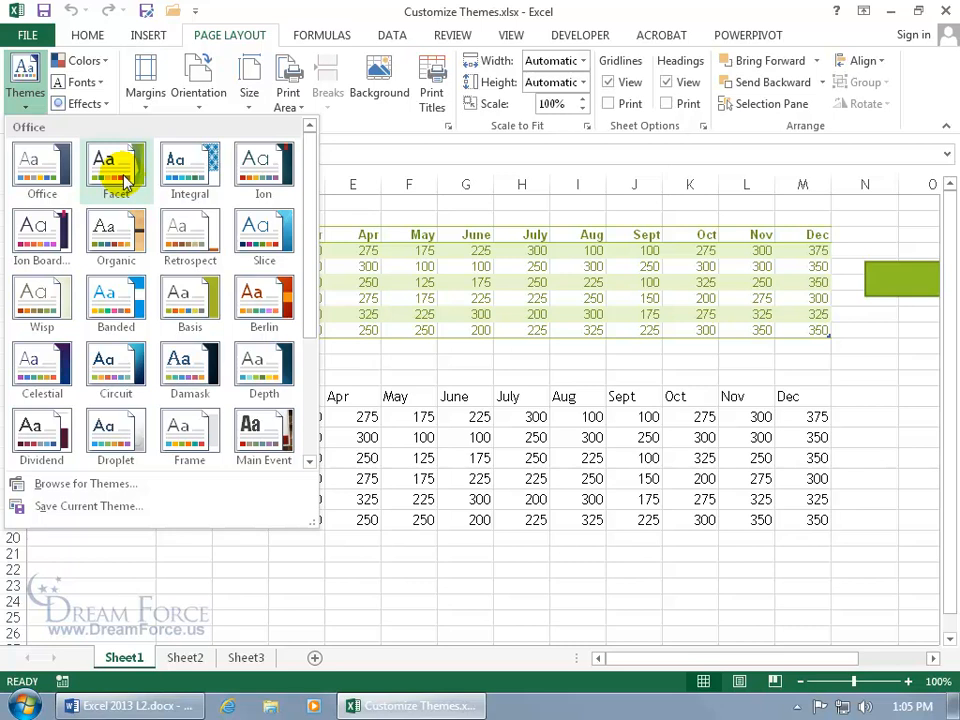
pyautogui.click(429, 163)
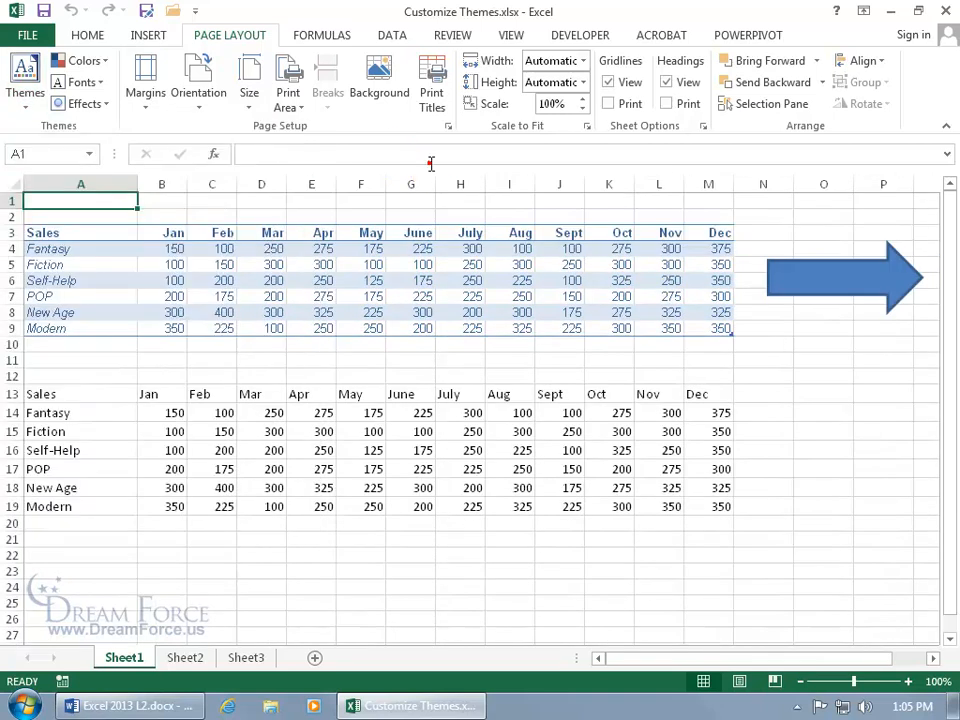
# Step: Start a new custom theme color set and set Text/Background - Light 1 to bright pink
pyautogui.click(100, 61)
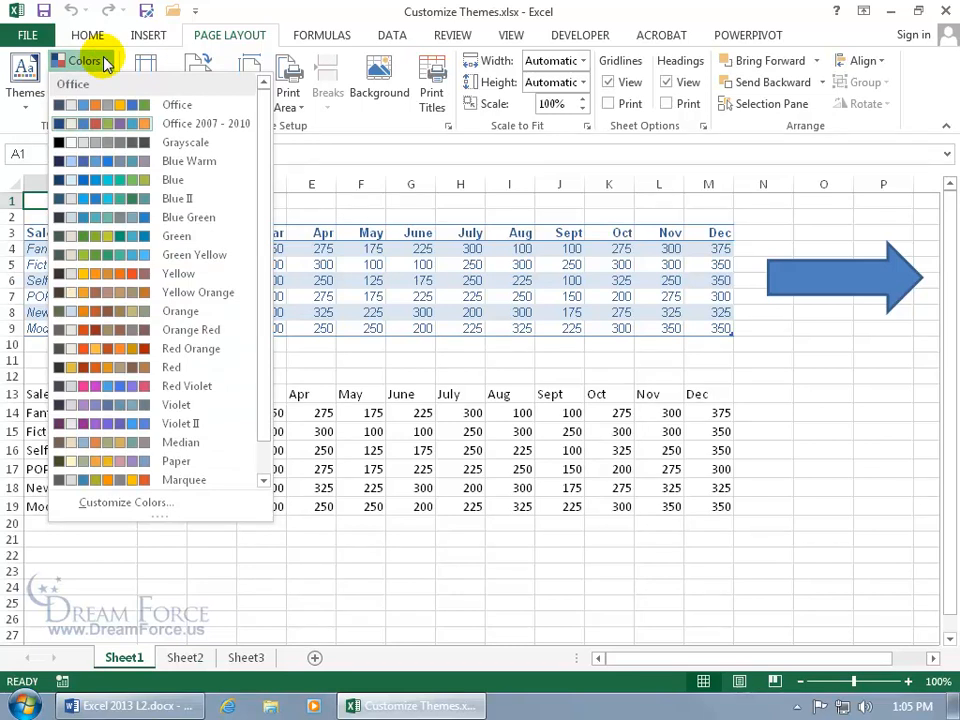
pyautogui.click(160, 506)
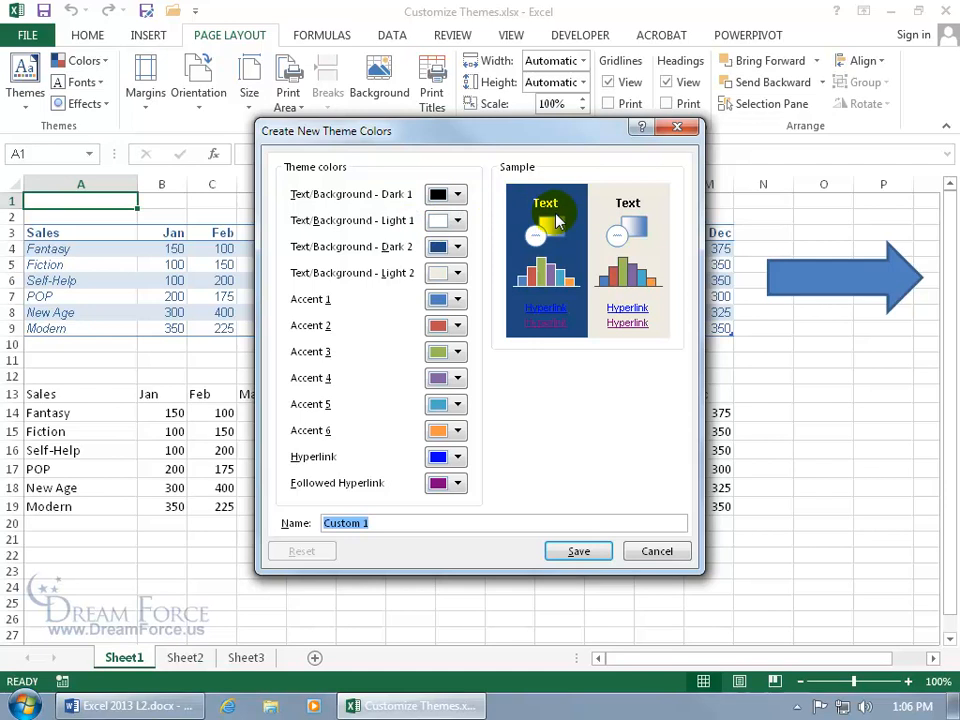
pyautogui.click(459, 221)
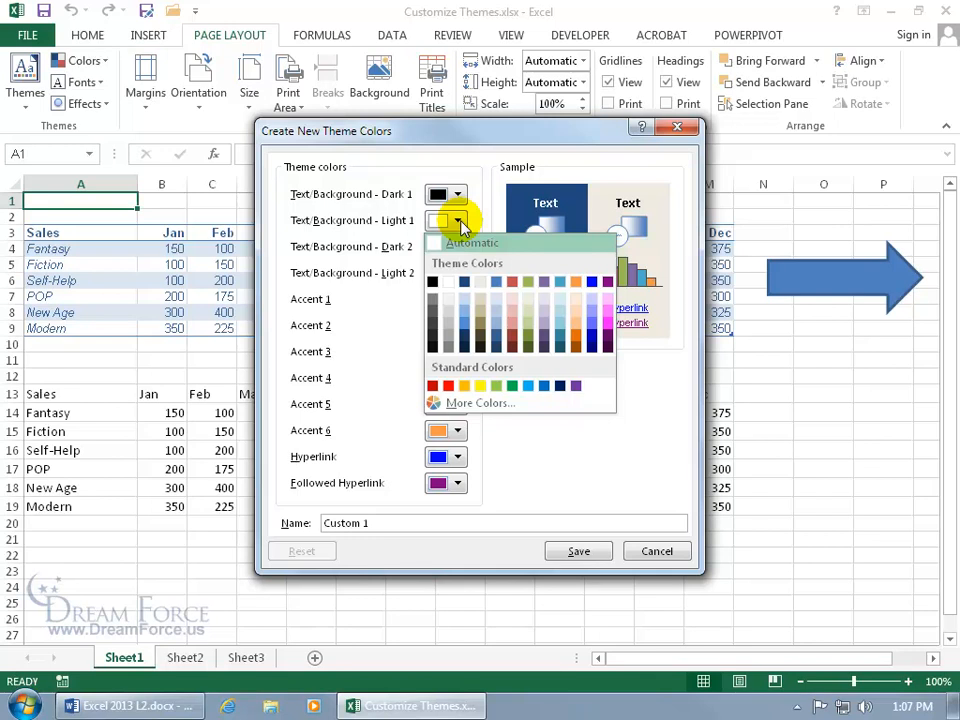
pyautogui.click(608, 322)
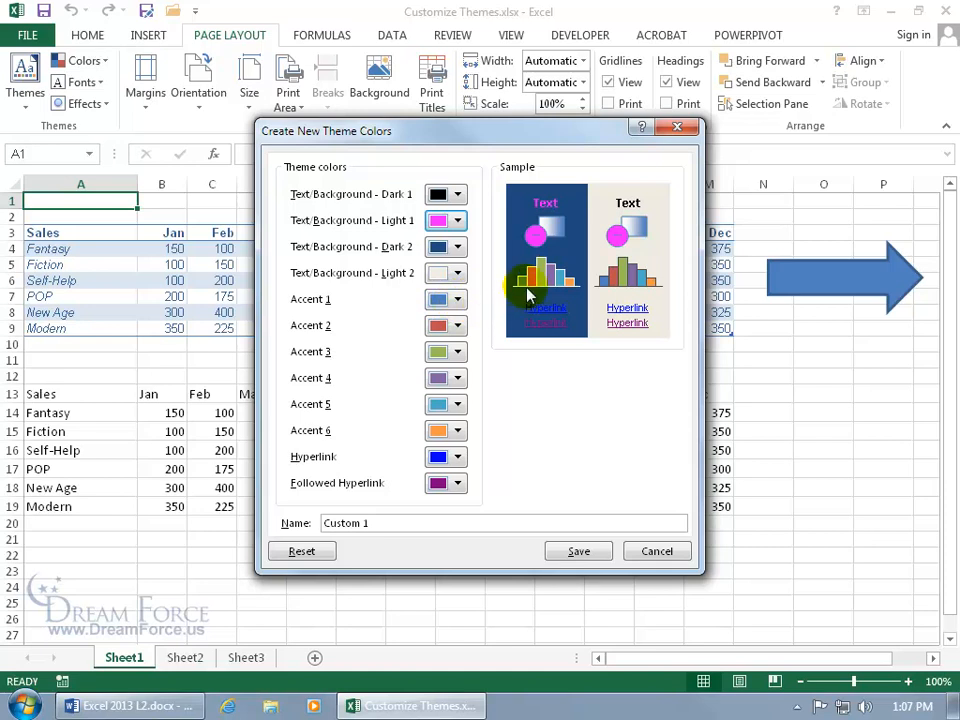
# Step: Set the Hyperlink color to standard yellow and the Followed Hyperlink color to standard green
pyautogui.click(459, 458)
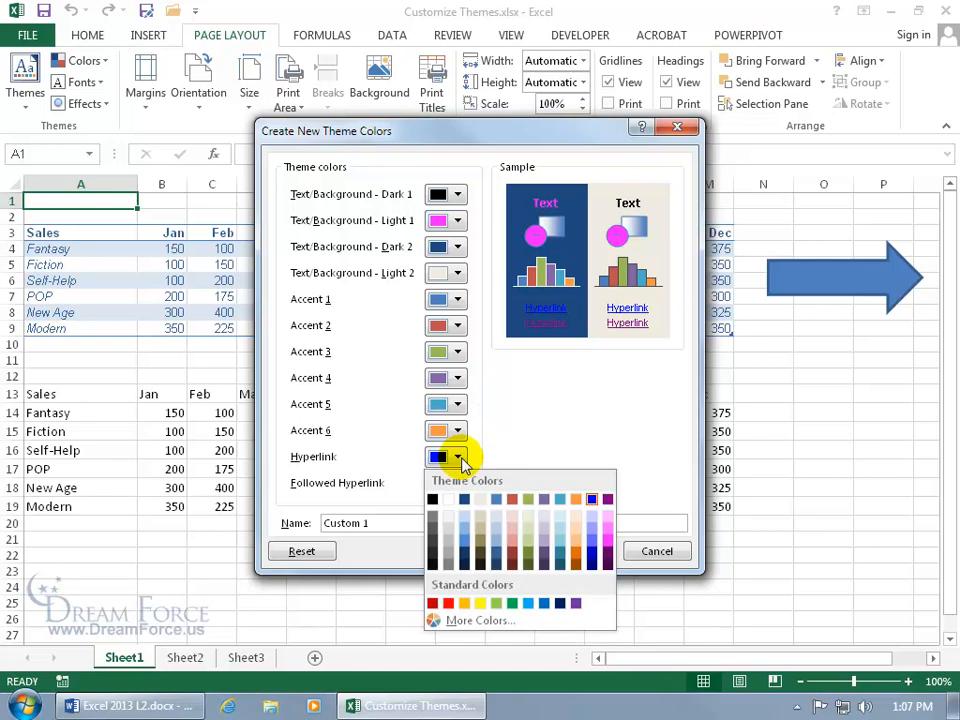
pyautogui.click(480, 603)
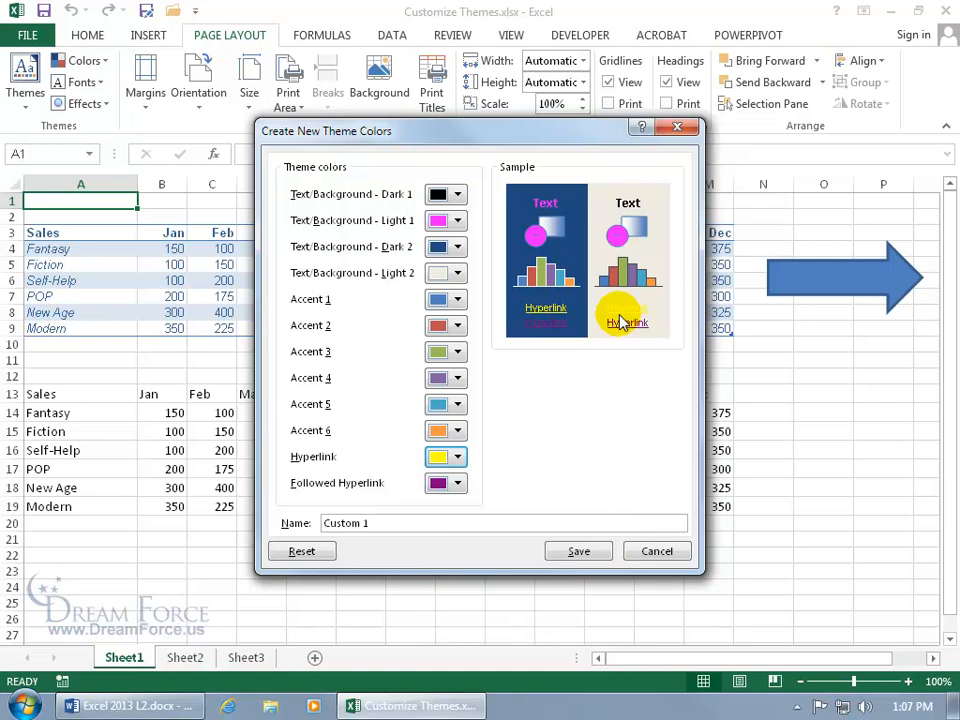
pyautogui.click(458, 484)
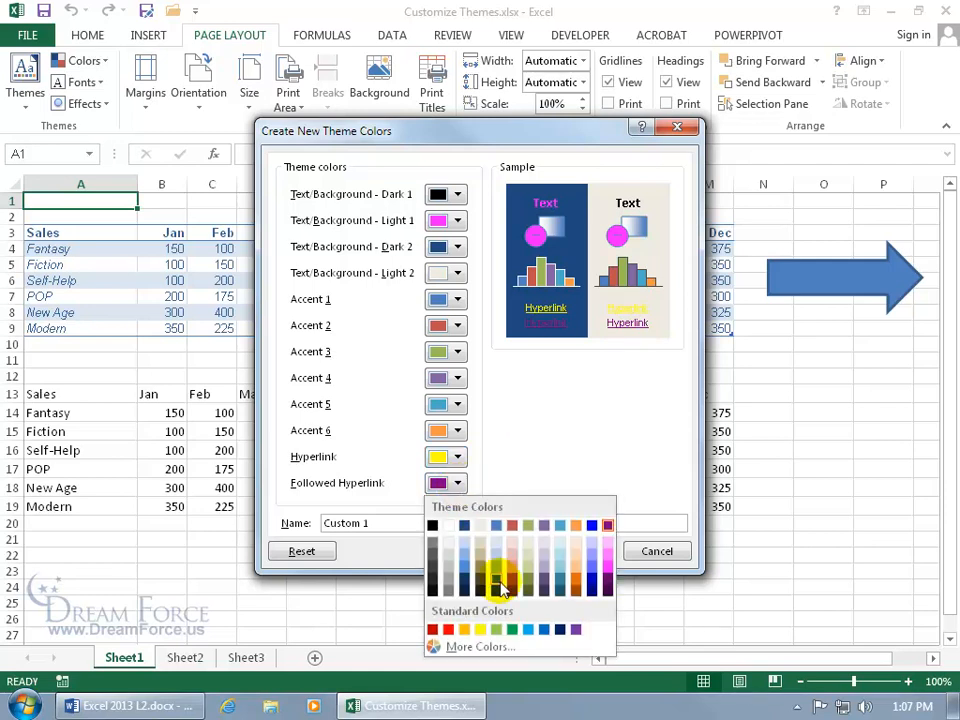
pyautogui.click(512, 629)
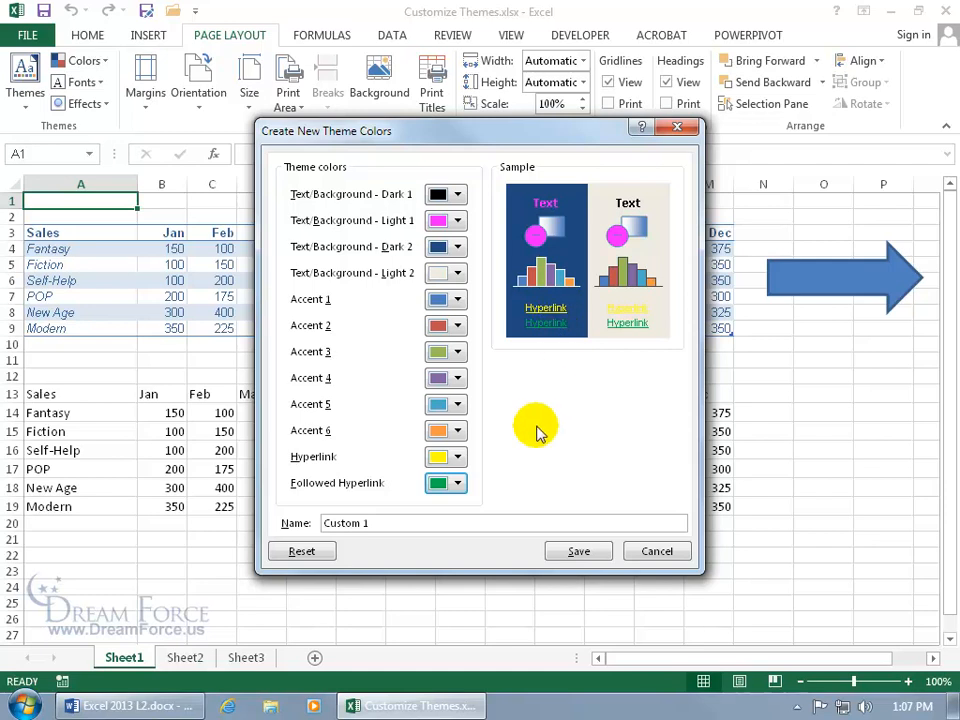
# Step: Save the custom color set under the name Spiffy Colors and apply it to the workbook
pyautogui.moveTo(420, 520); pyautogui.dragTo(278, 524)
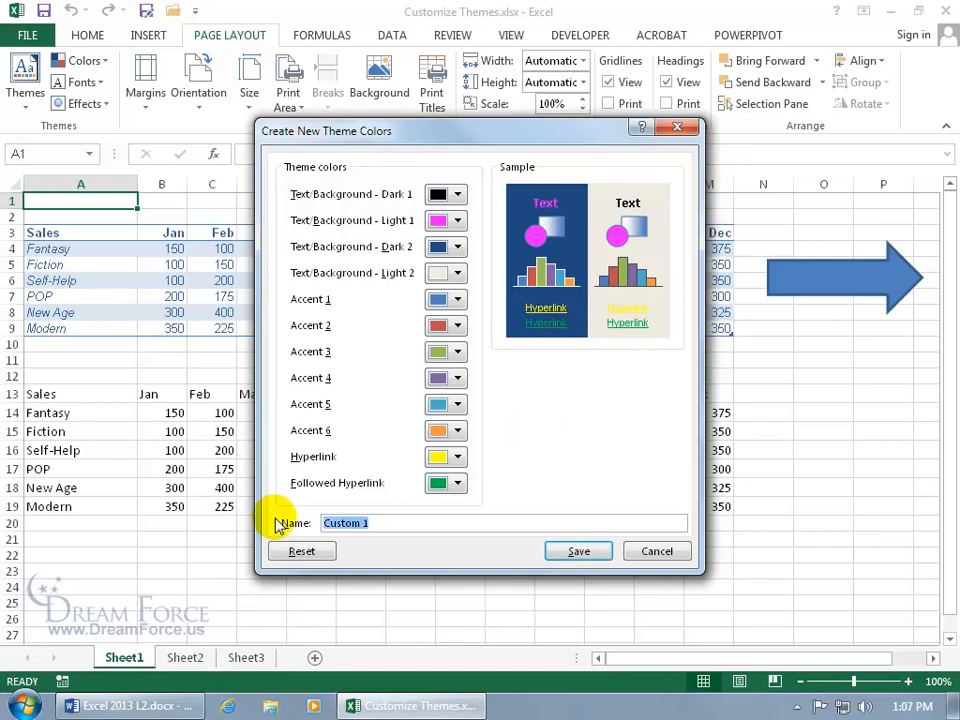
pyautogui.write('Spiffy ')
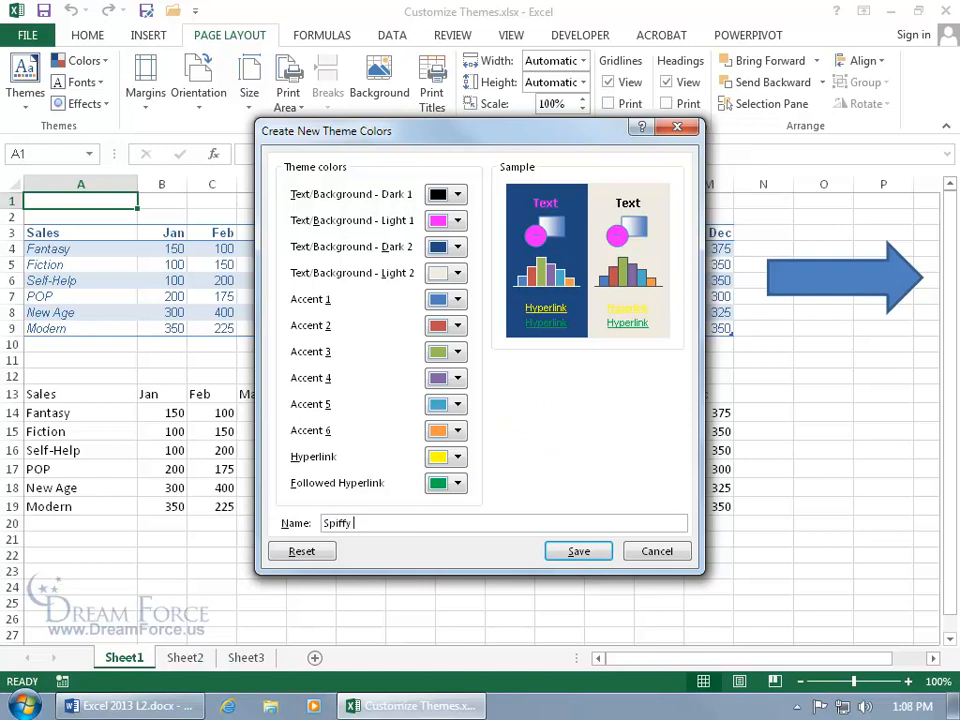
pyautogui.write('Colors')
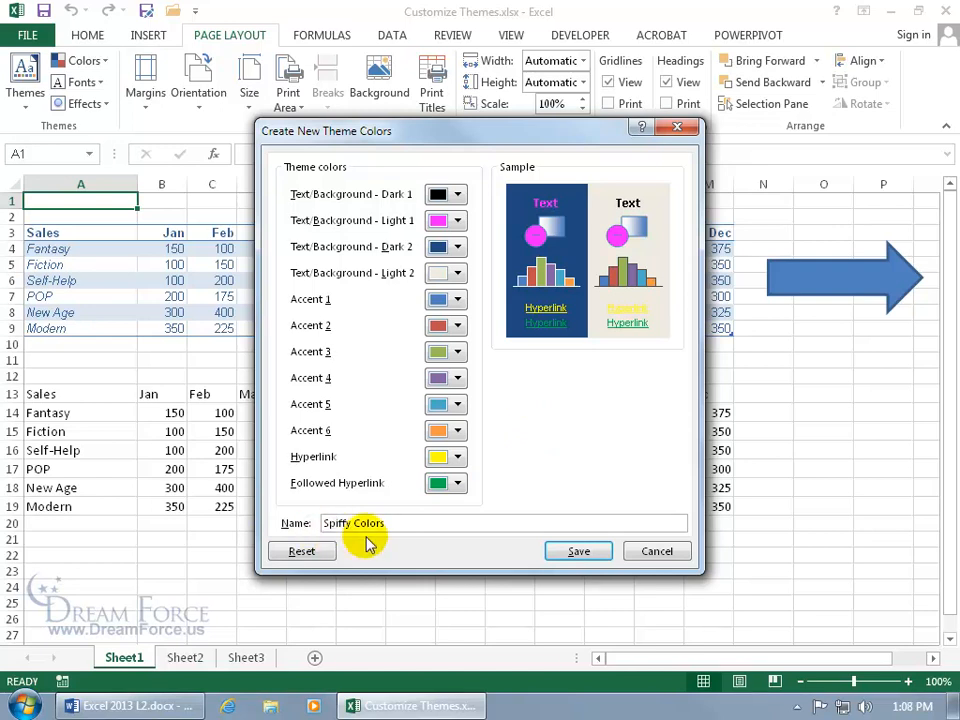
pyautogui.click(569, 552)
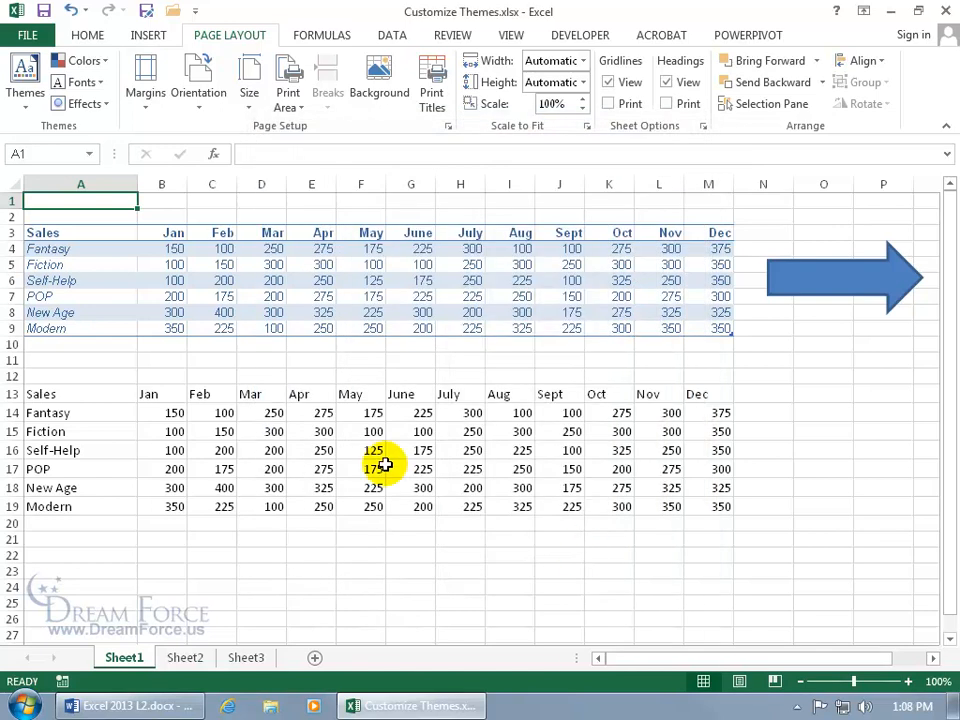
pyautogui.click(92, 62)
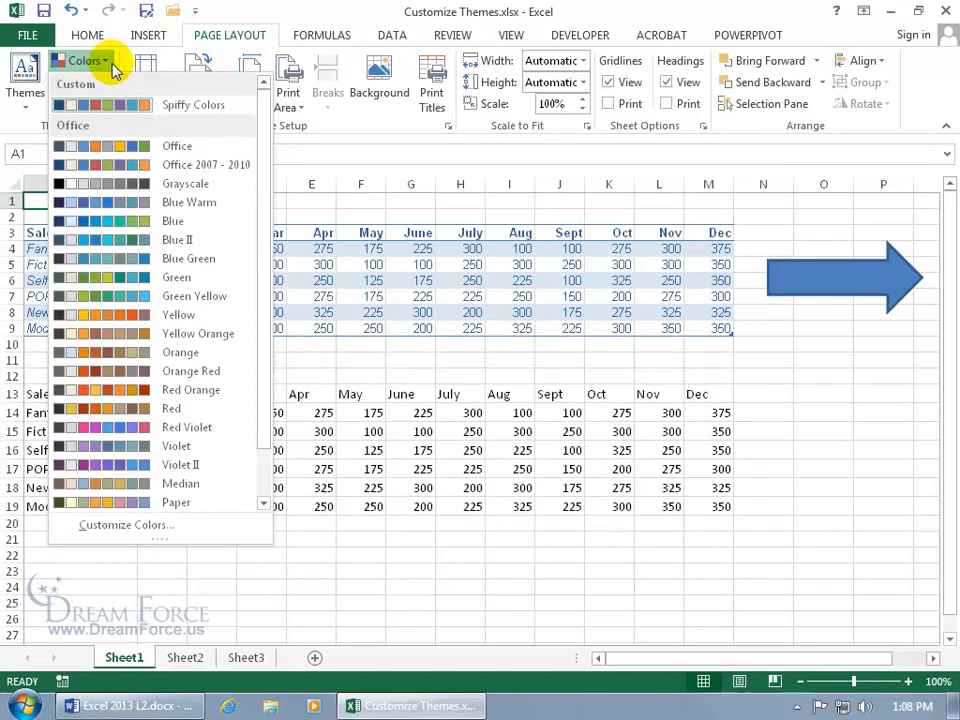
pyautogui.click(127, 106)
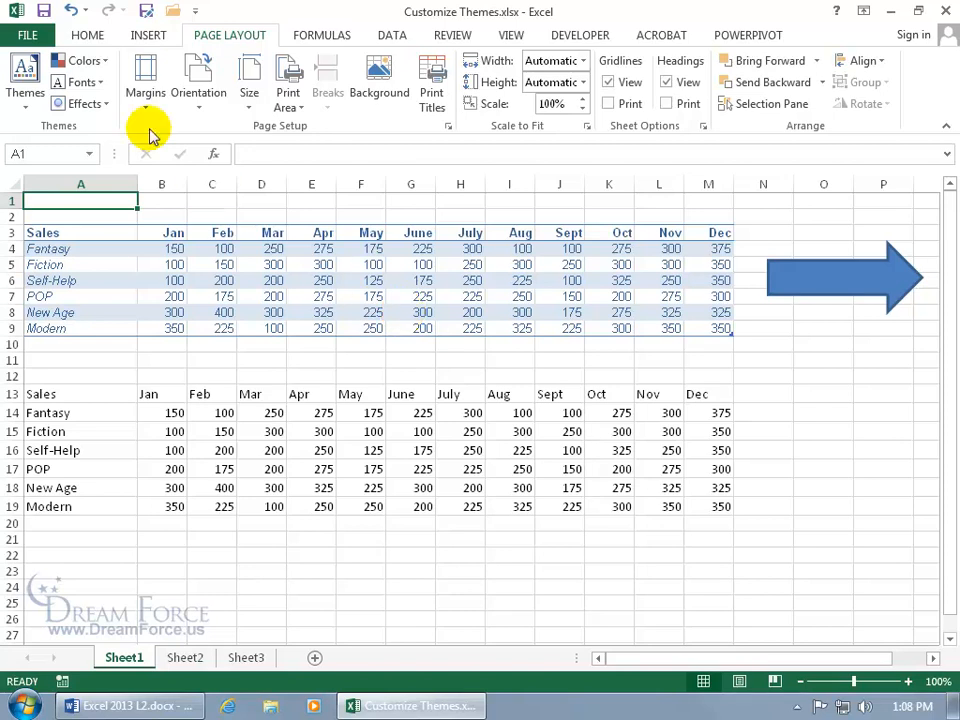
# Step: Examine the built-in theme font sets and the heading and body theme fonts offered for cell E15
pyautogui.click(80, 81)
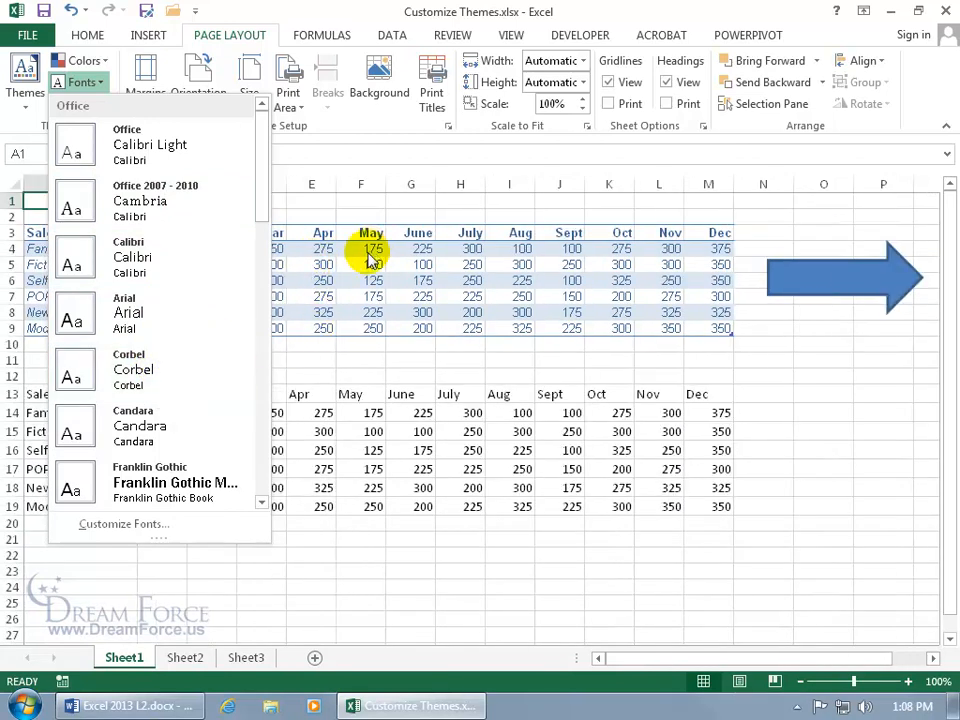
pyautogui.click(323, 438)
pyautogui.click(315, 431)
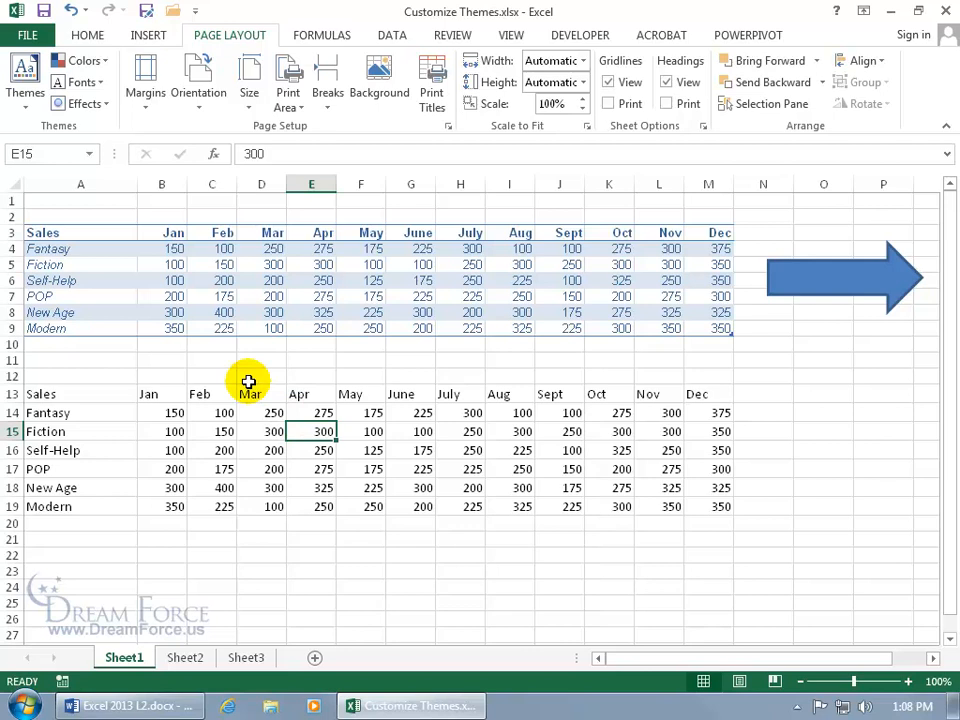
pyautogui.click(86, 36)
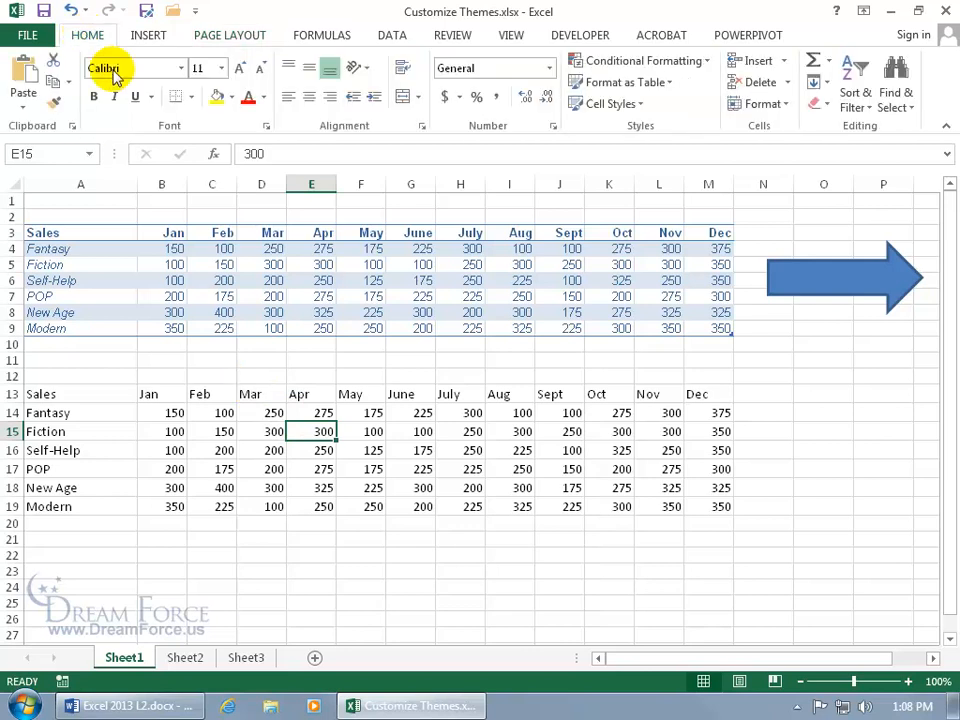
pyautogui.click(181, 68)
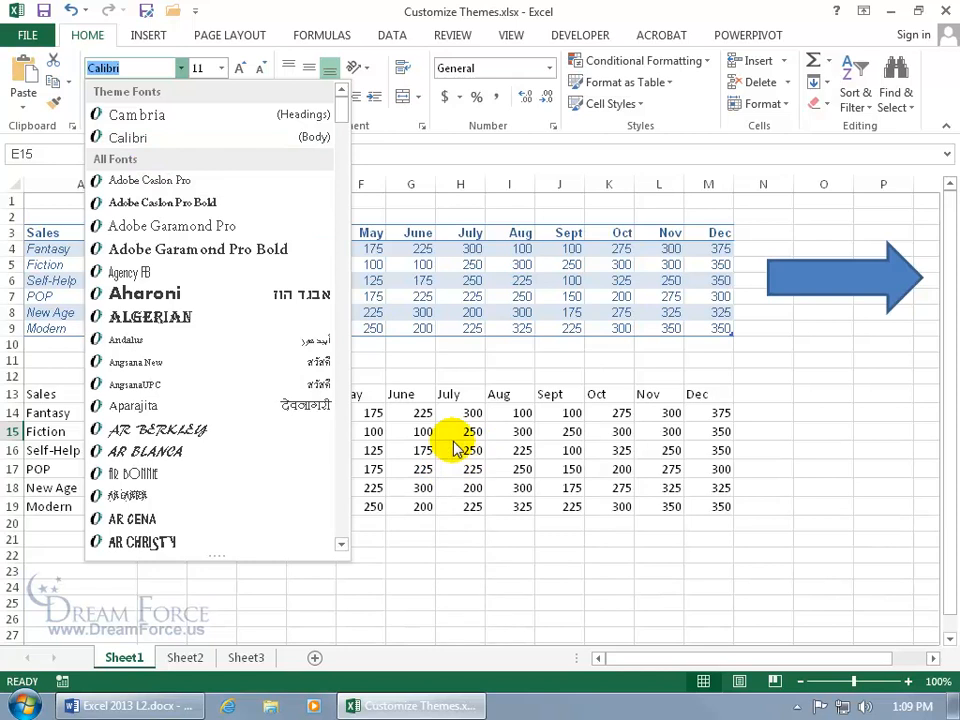
pyautogui.click(452, 403)
# Step: Apply the Cambria headings theme font to the month labels in B13:M13
pyautogui.moveTo(150, 394); pyautogui.dragTo(694, 391)
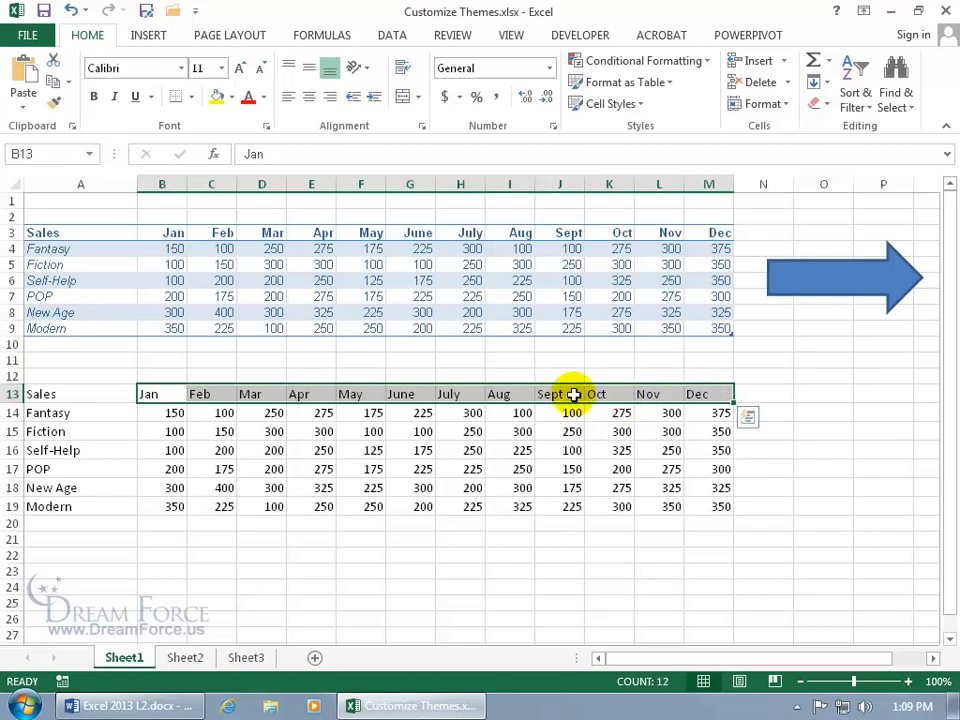
pyautogui.click(180, 68)
pyautogui.click(134, 113)
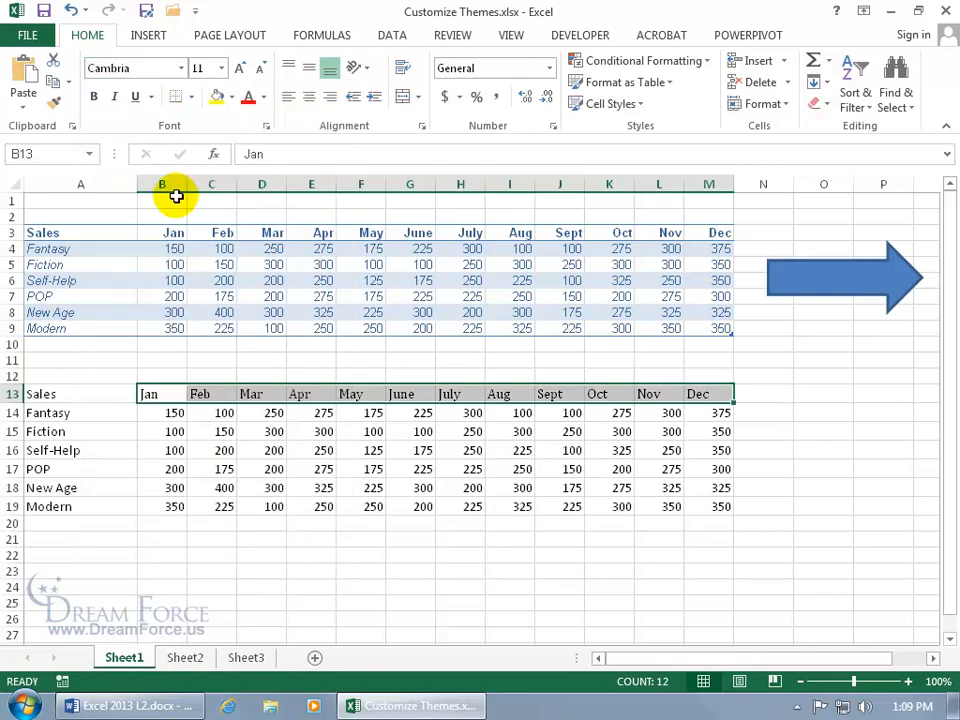
pyautogui.click(211, 429)
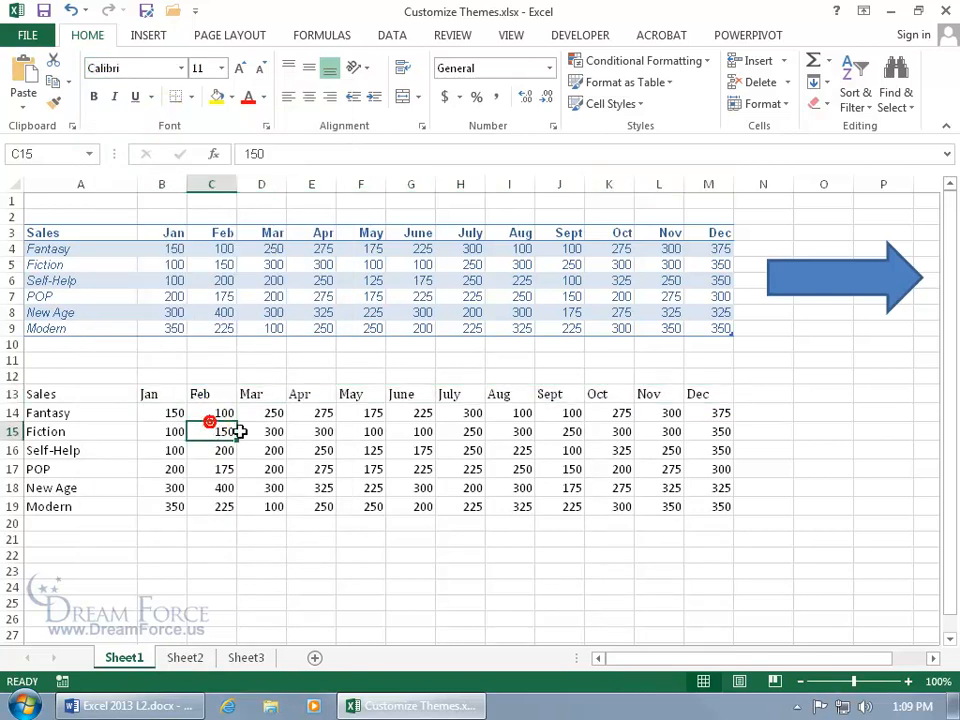
# Step: Preview the Candara theme font set on the worksheet without applying it
pyautogui.click(231, 36)
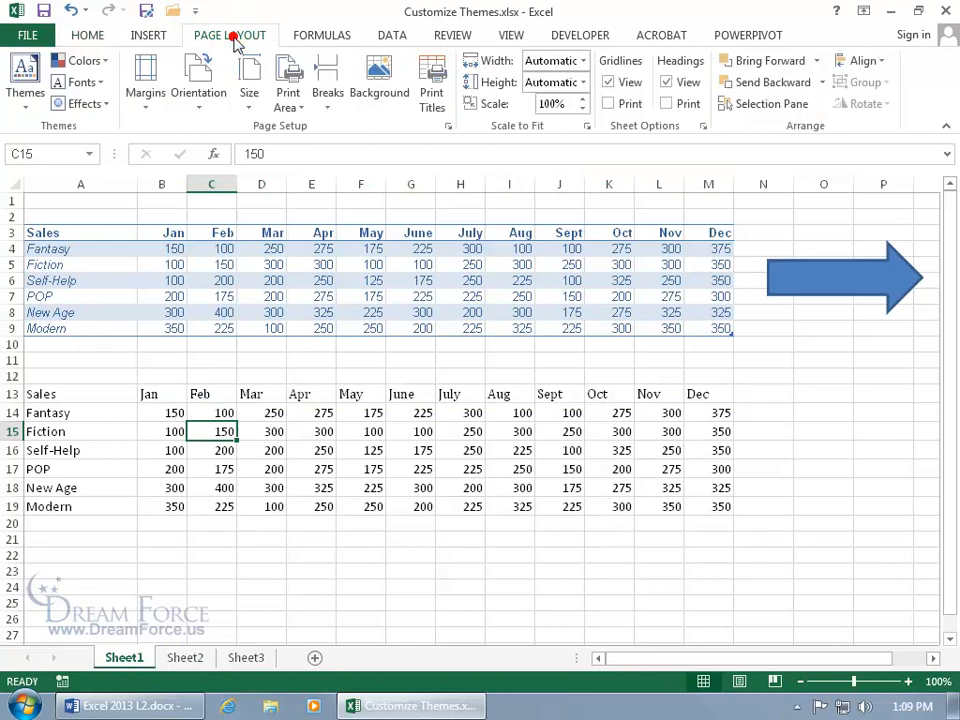
pyautogui.click(99, 84)
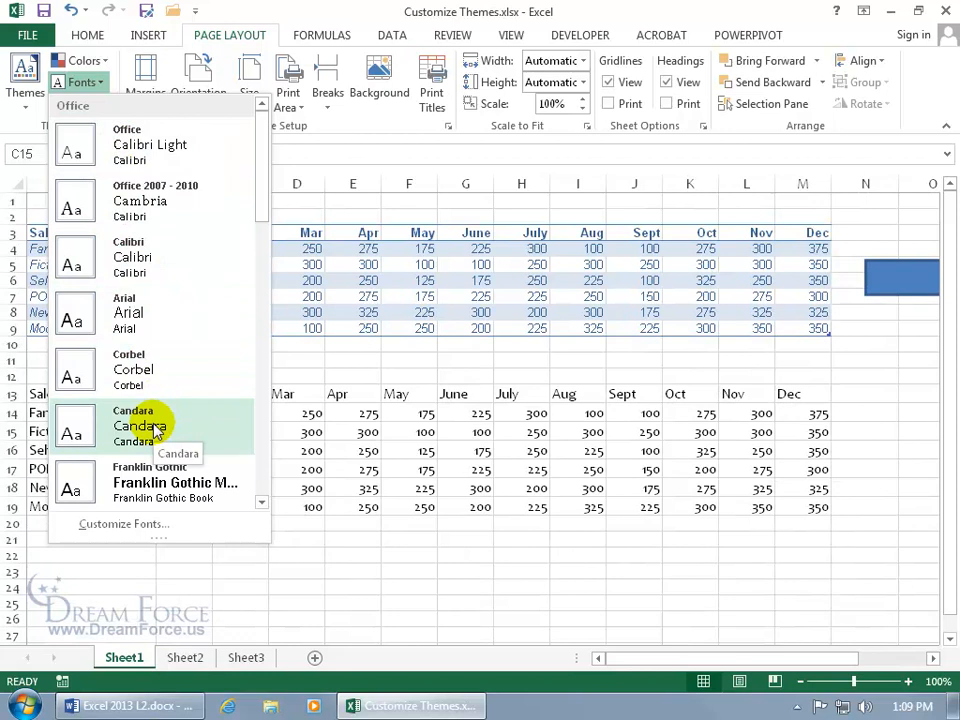
pyautogui.click(390, 311)
# Step: Check which font cell F5 in the upper table uses and compare it with the theme fonts
pyautogui.click(367, 263)
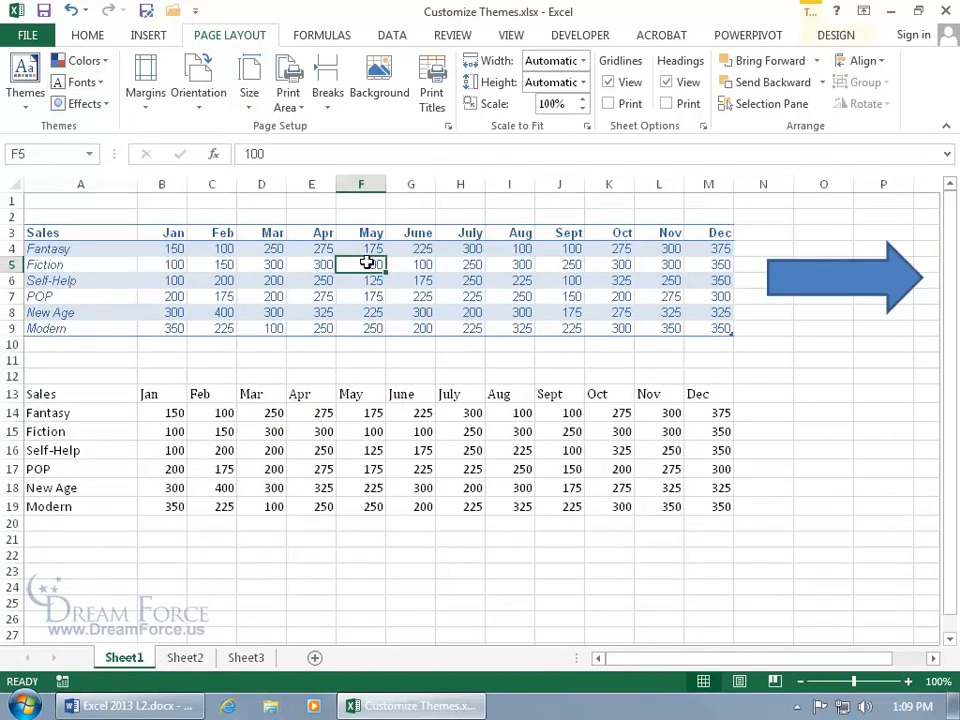
pyautogui.click(359, 263)
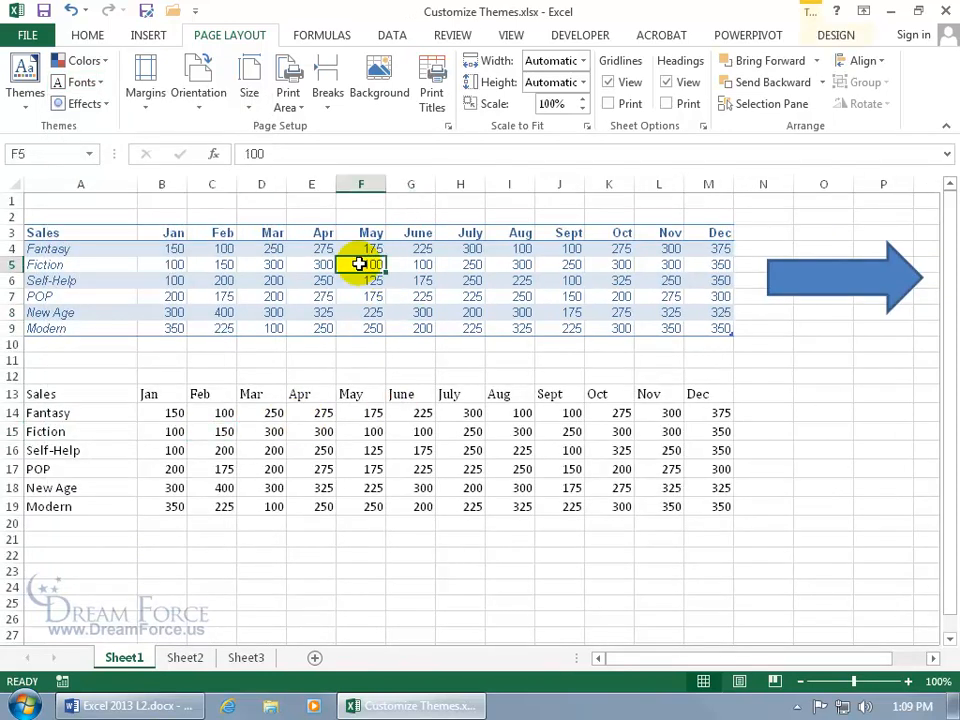
pyautogui.click(86, 36)
pyautogui.click(181, 69)
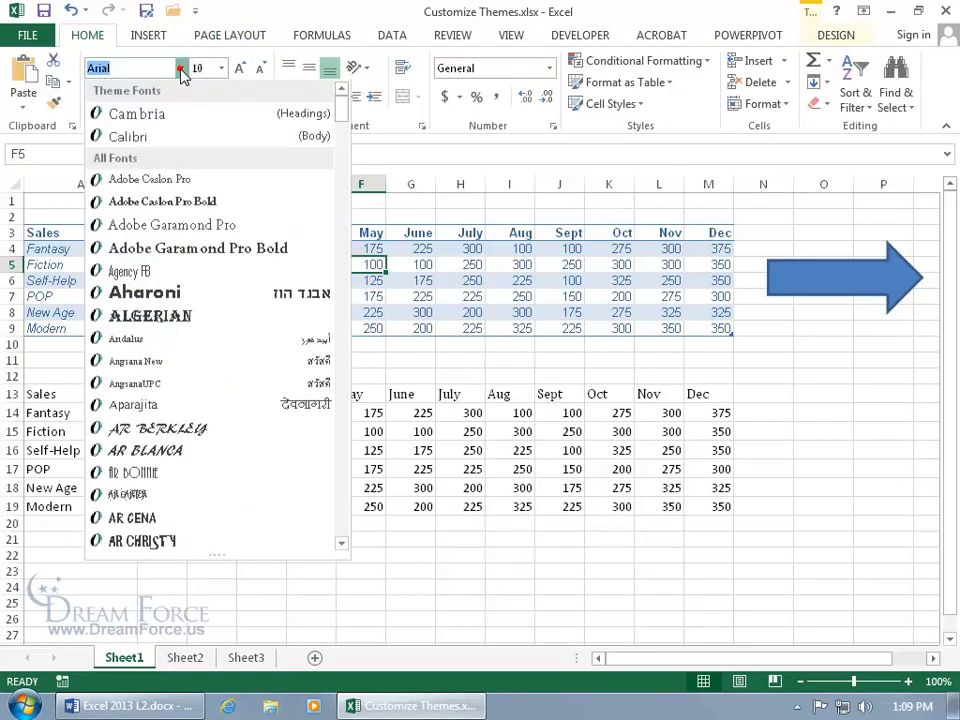
pyautogui.moveTo(342, 115); pyautogui.dragTo(342, 104)
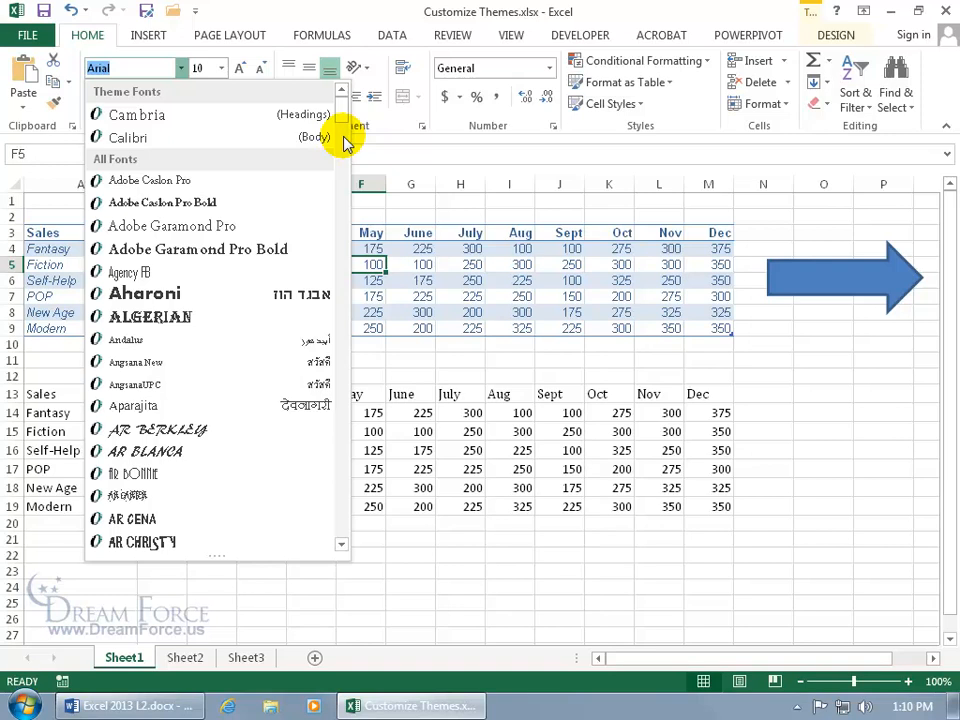
pyautogui.click(377, 245)
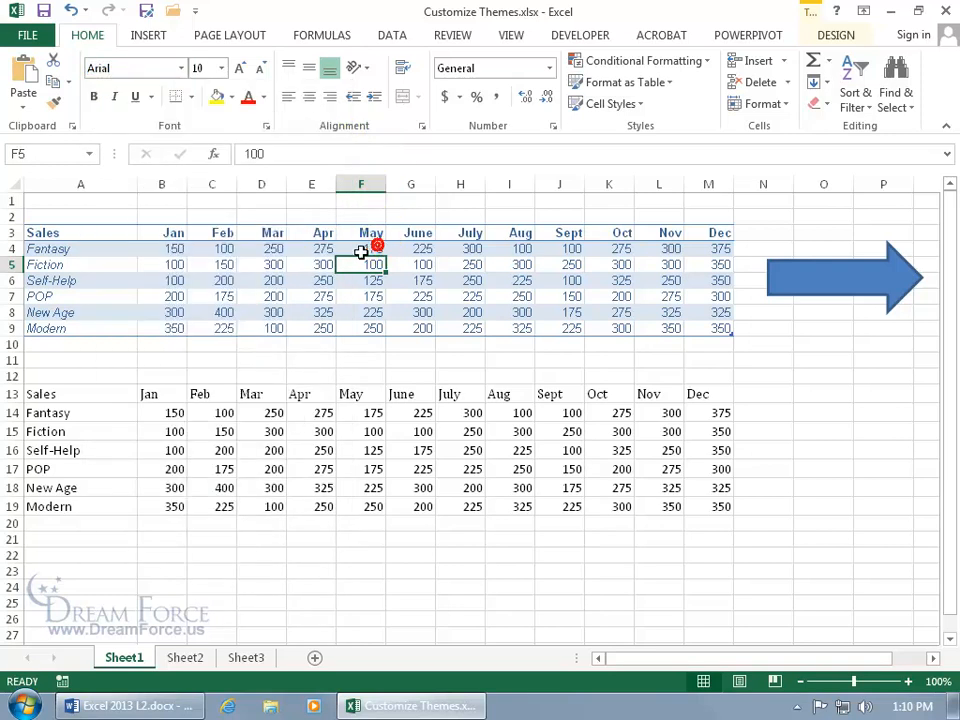
# Step: Change the font of the lower table's range B13:M19 to Arial, a non-theme font
pyautogui.moveTo(150, 394); pyautogui.dragTo(725, 510)
pyautogui.click(181, 68)
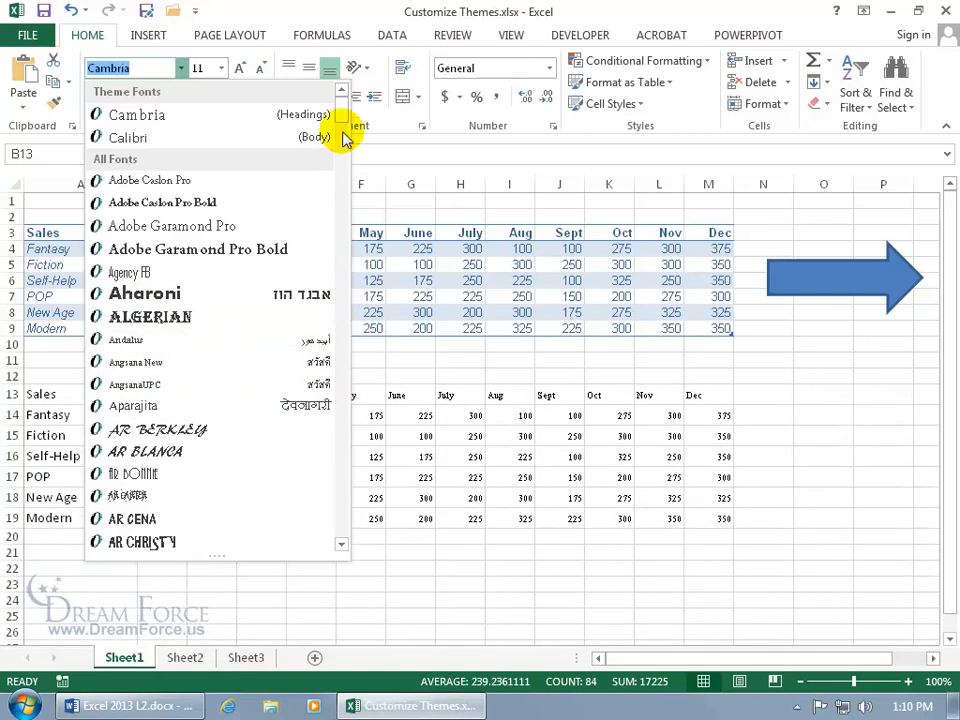
pyautogui.scroll(-6, 343, 140)
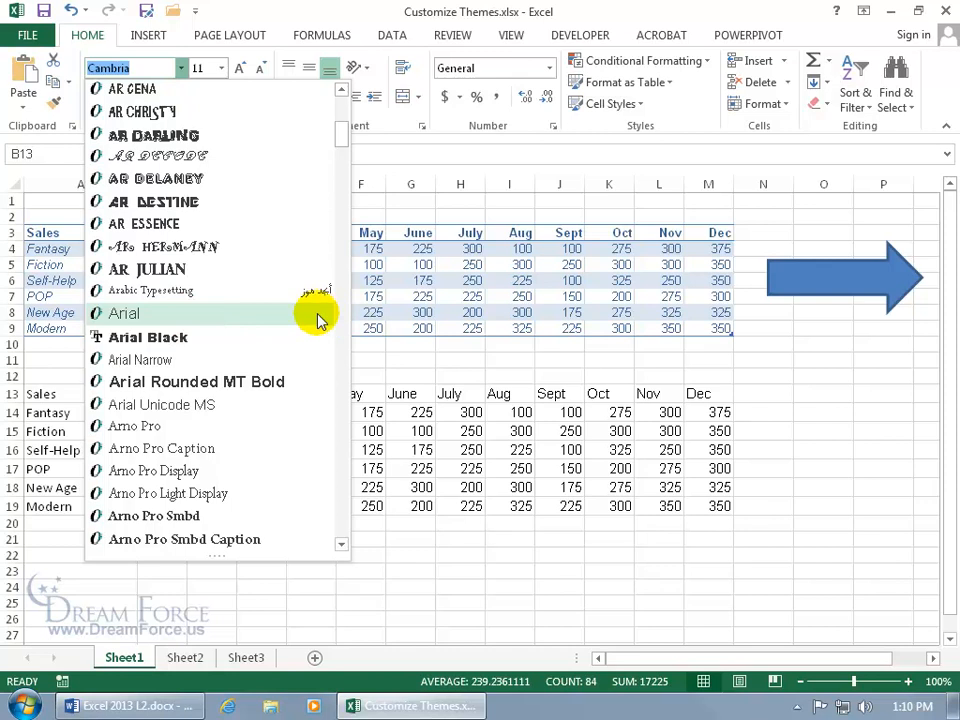
pyautogui.click(318, 316)
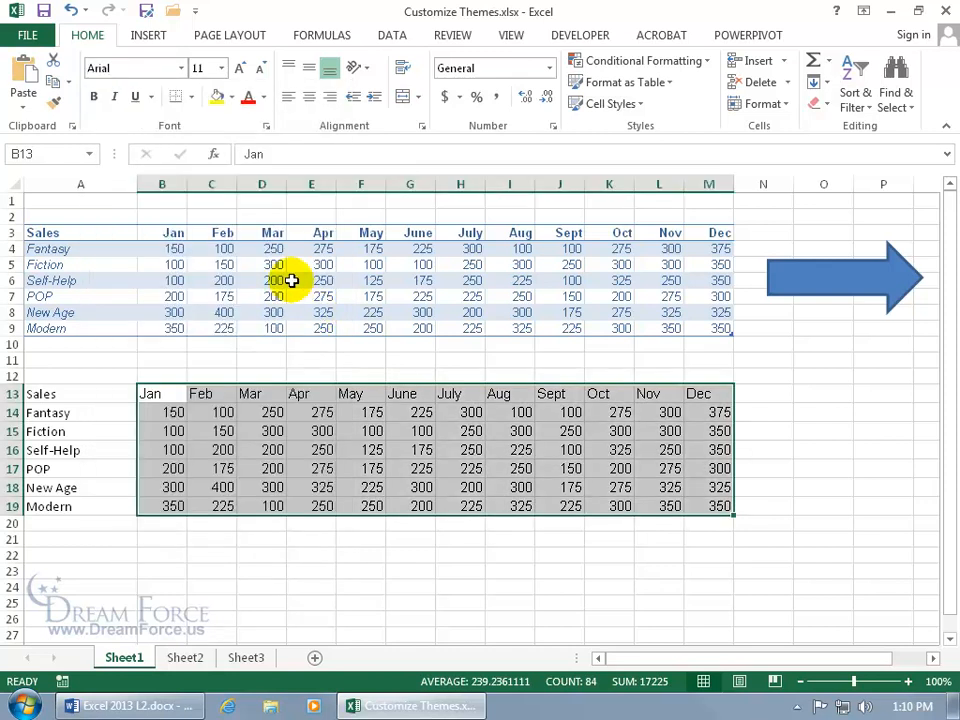
pyautogui.click(226, 38)
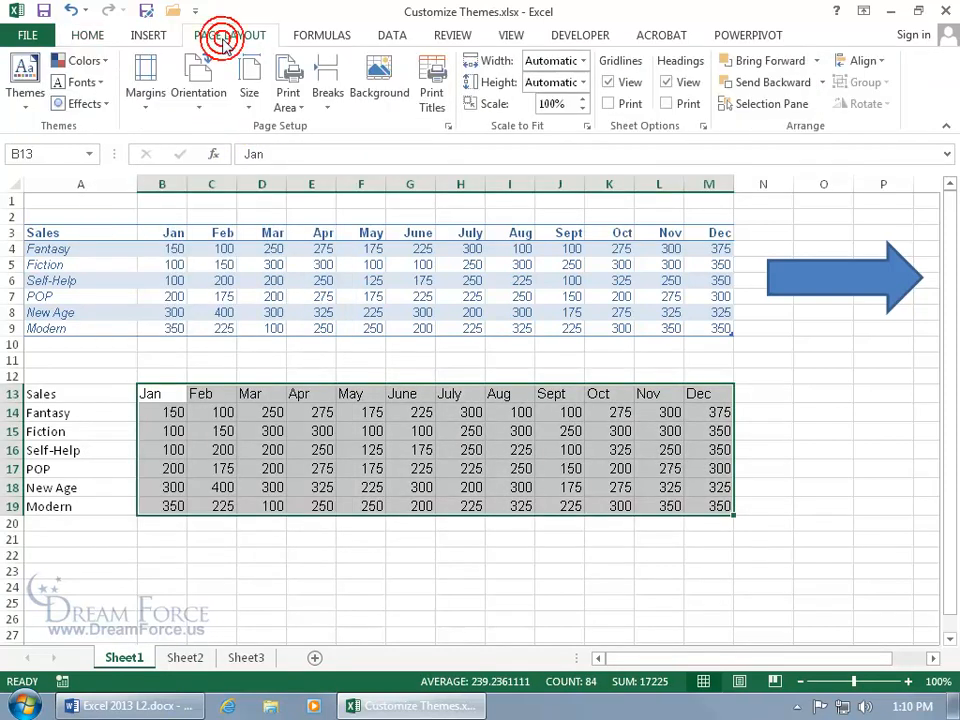
# Step: Undo the Arial font change in B13:M19 and compare the theme fonts with the other available fonts
pyautogui.click(88, 83)
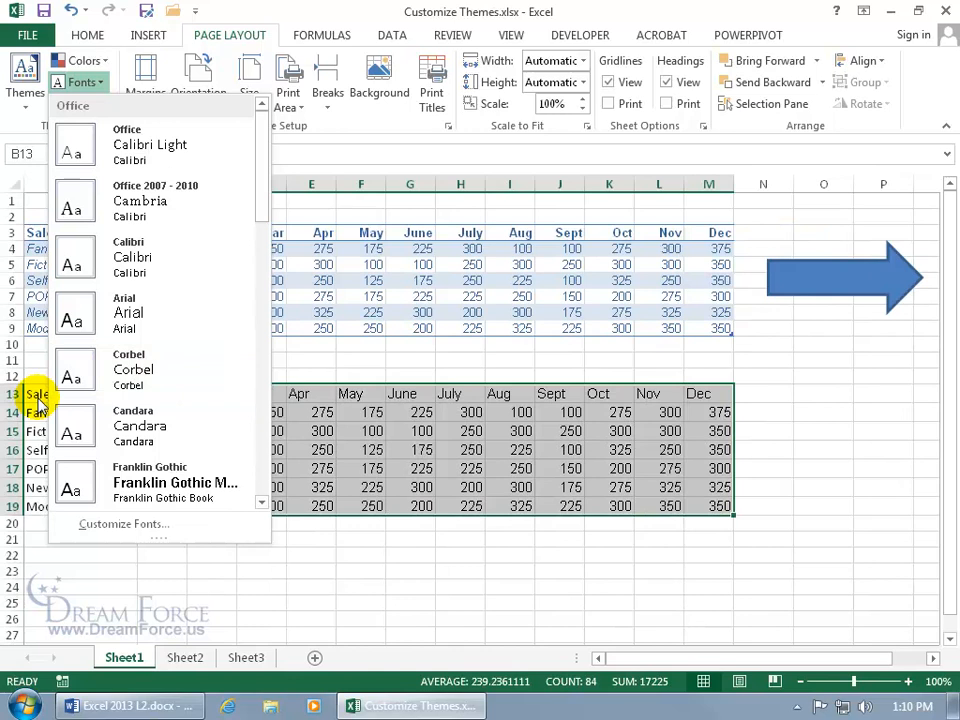
pyautogui.click(372, 421)
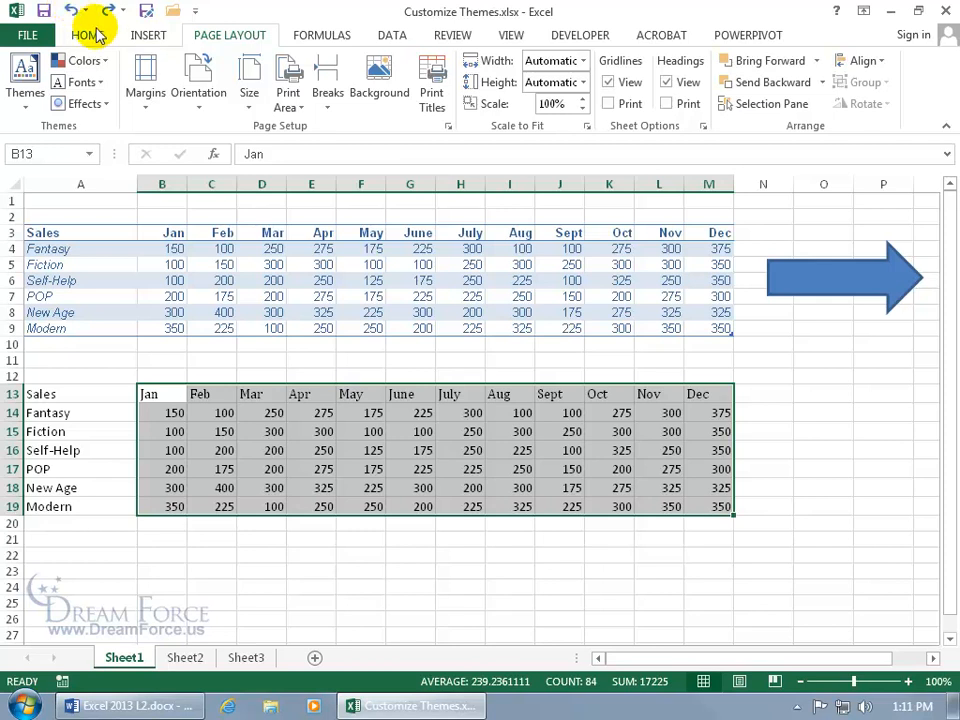
pyautogui.click(88, 34)
pyautogui.click(183, 68)
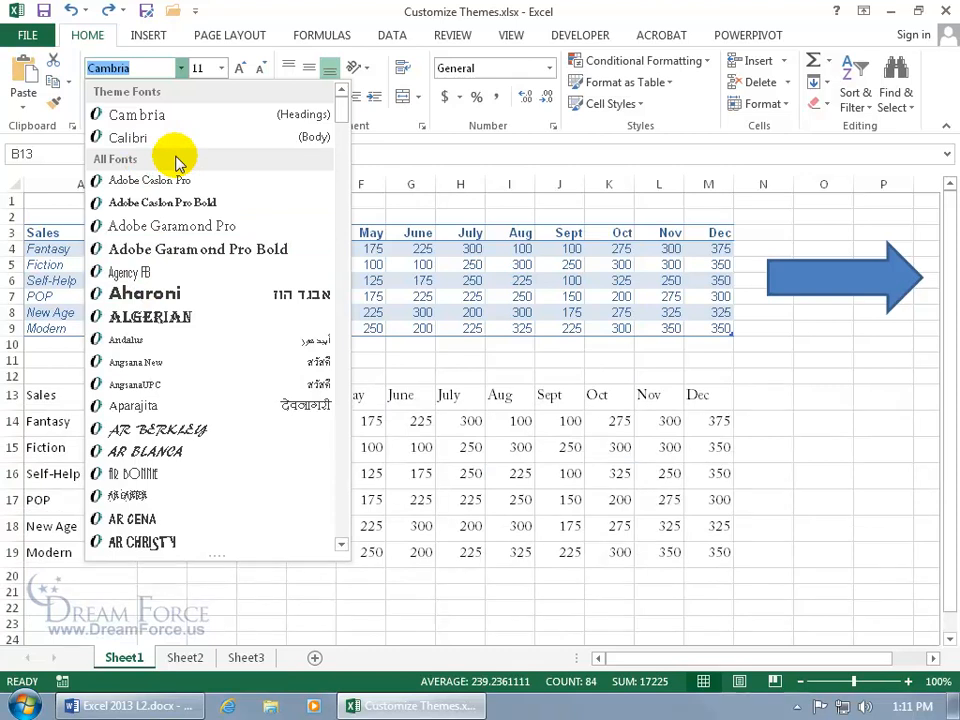
pyautogui.click(210, 37)
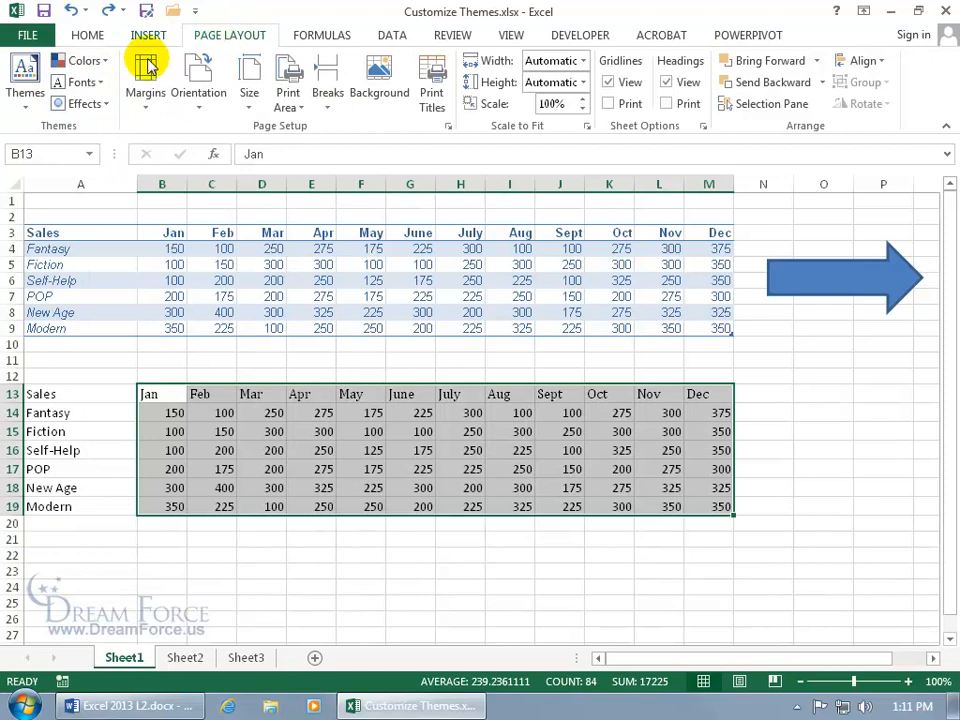
# Step: Create a custom theme font set named Spiffy Fonts with Comic Sans MS as heading font and Calibri as body font
pyautogui.click(86, 82)
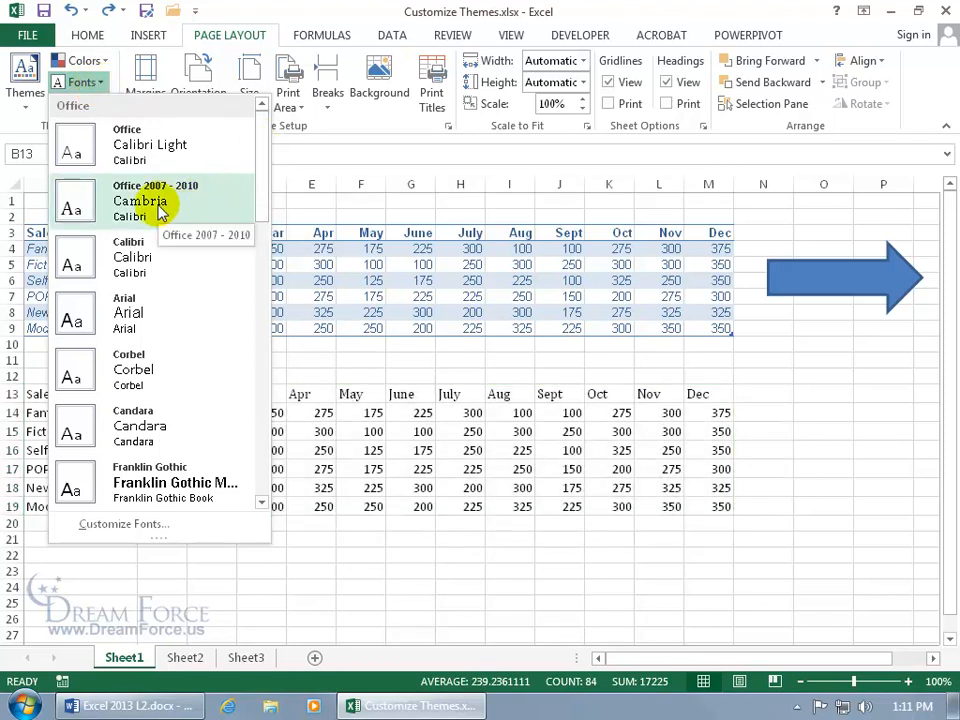
pyautogui.moveTo(257, 208); pyautogui.dragTo(258, 485)
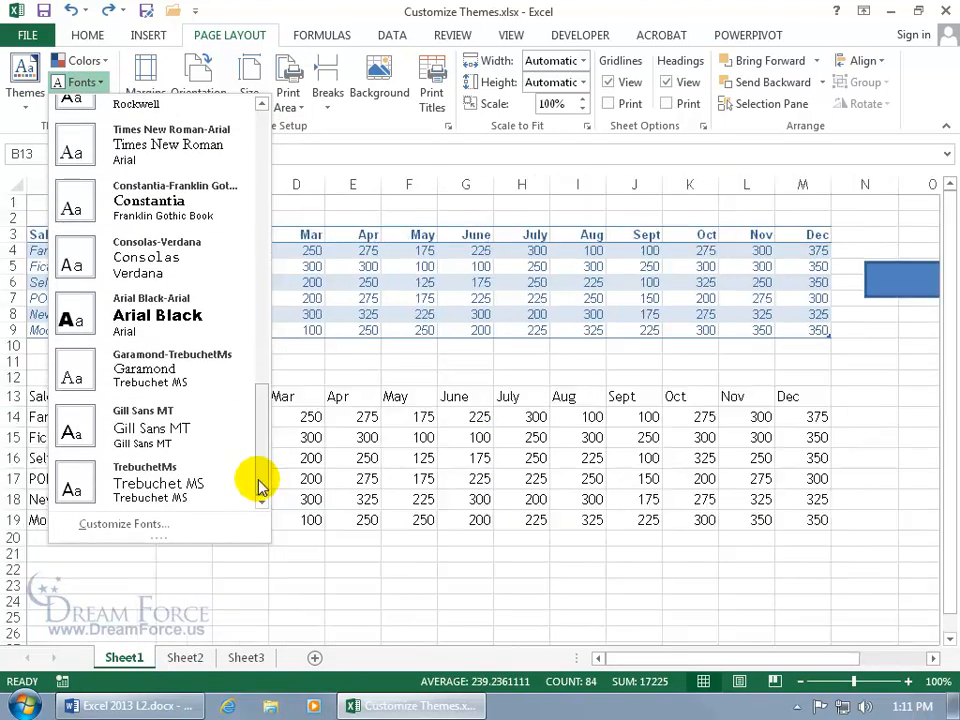
pyautogui.click(175, 523)
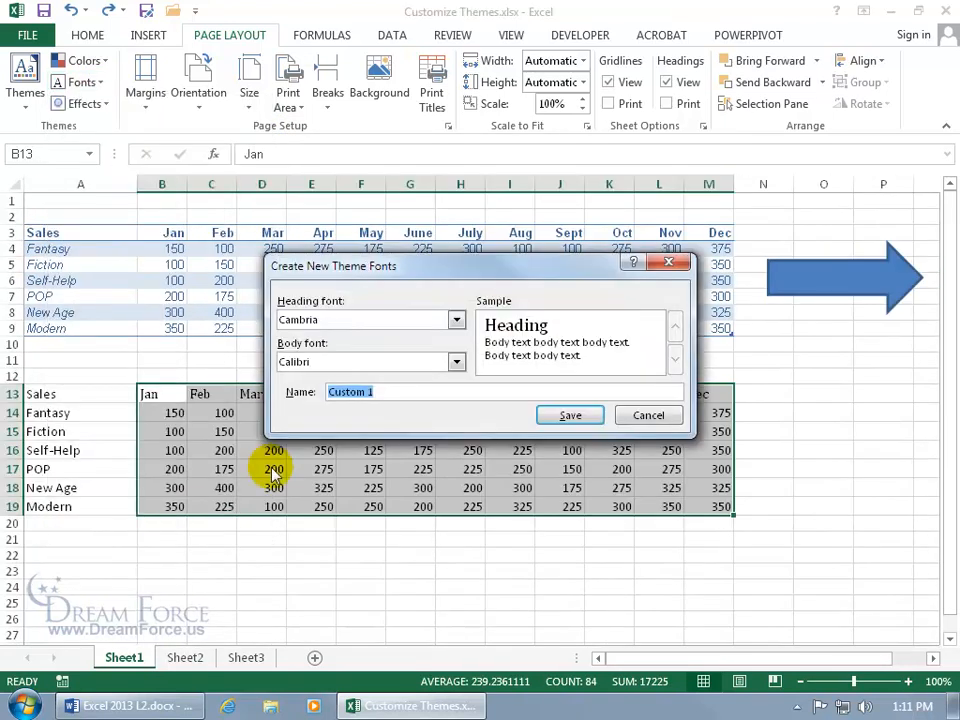
pyautogui.click(340, 316)
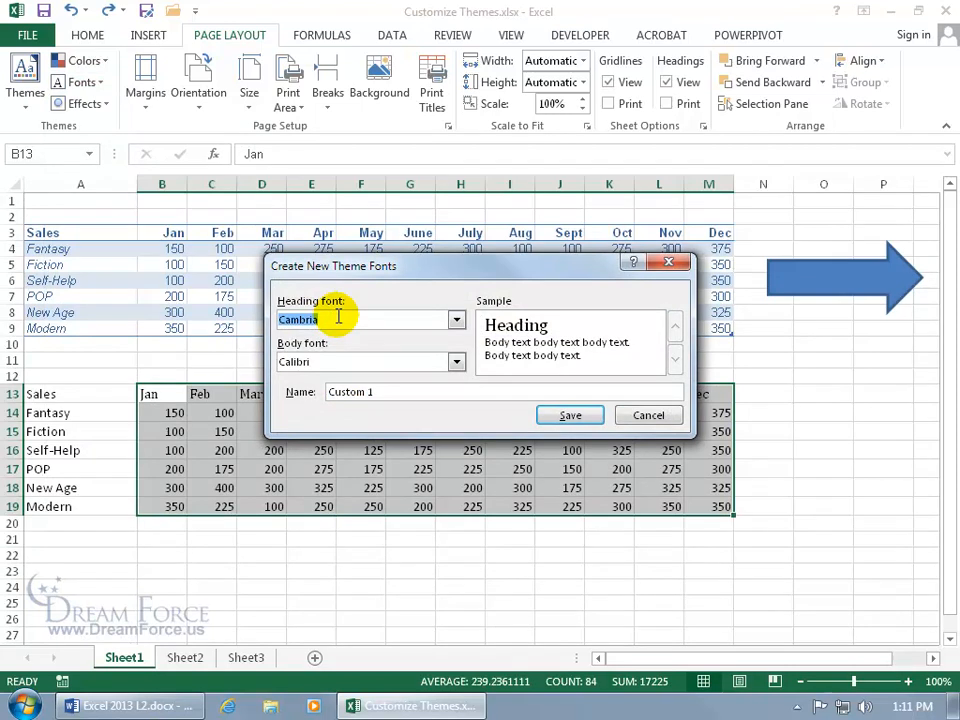
pyautogui.write('Comic Sans MS')
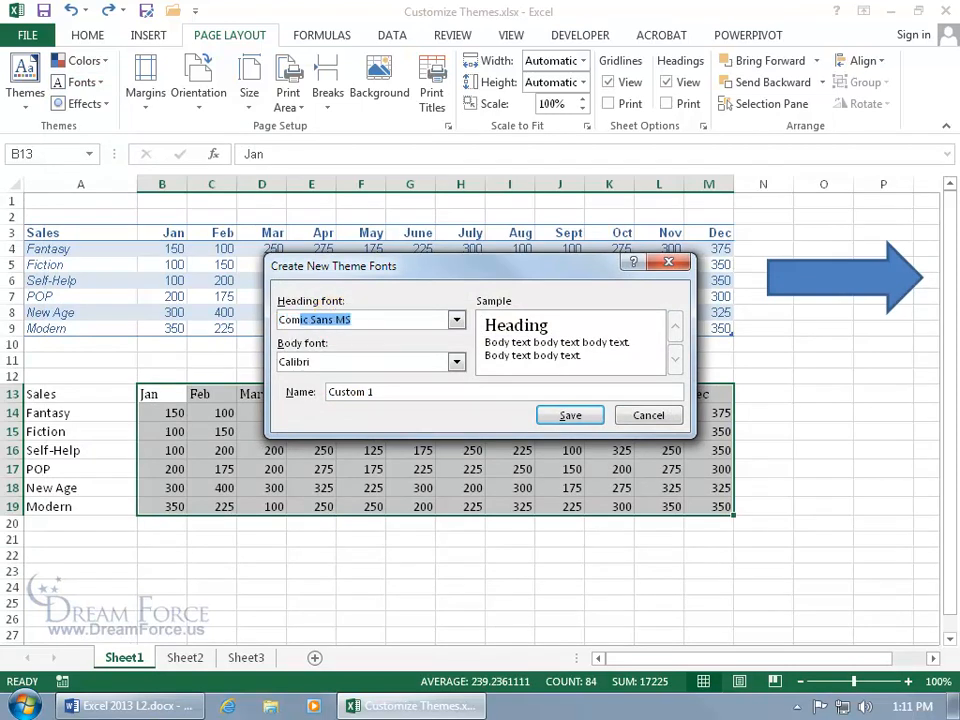
pyautogui.press('Tab')
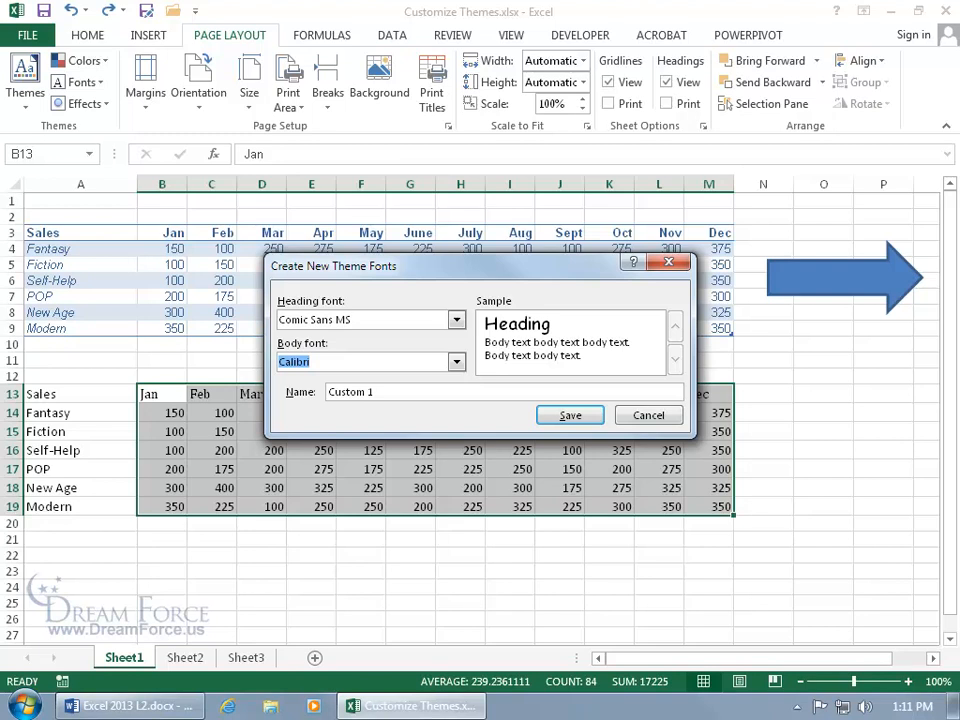
pyautogui.press('Tab')
pyautogui.write('Spiffy Fonts')
pyautogui.press('Return')
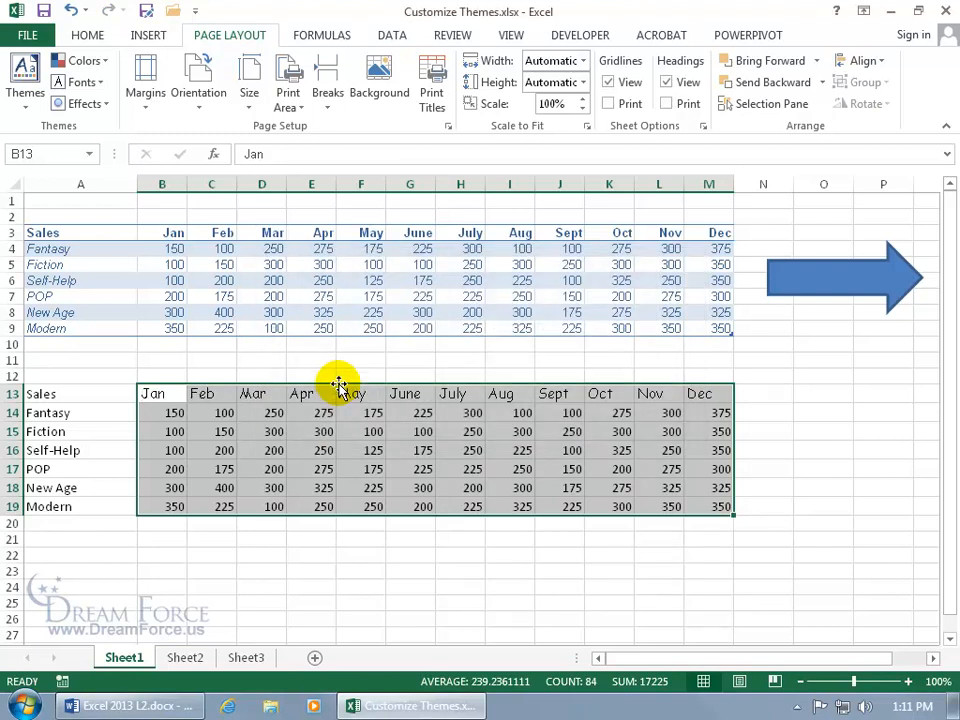
pyautogui.click(320, 413)
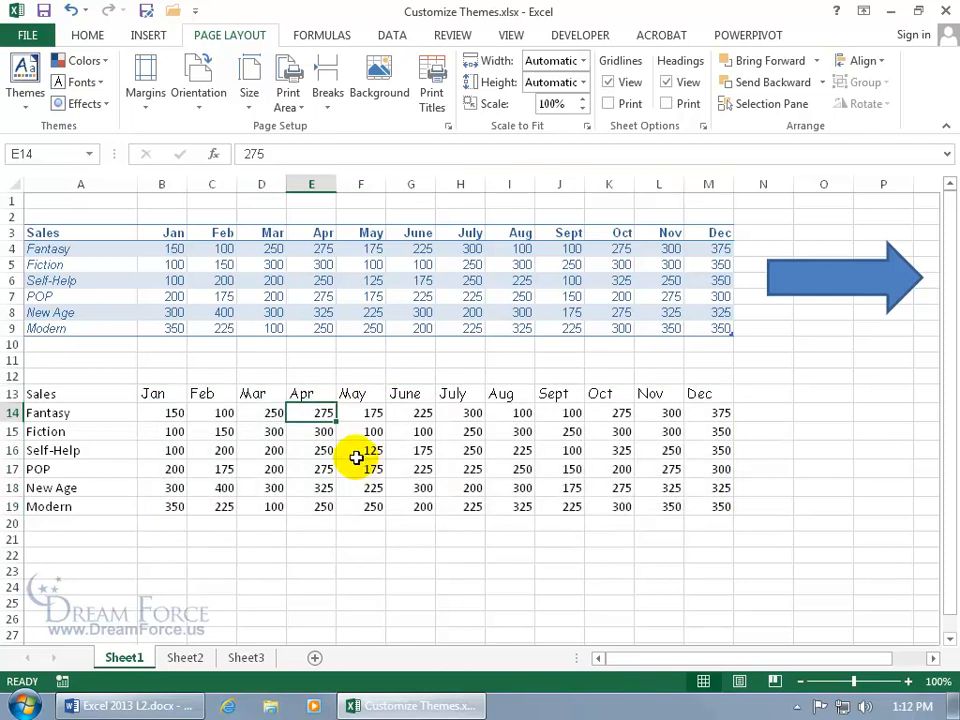
# Step: Check the edit and delete options available for the custom Spiffy Fonts and Spiffy Colors sets
pyautogui.click(85, 82)
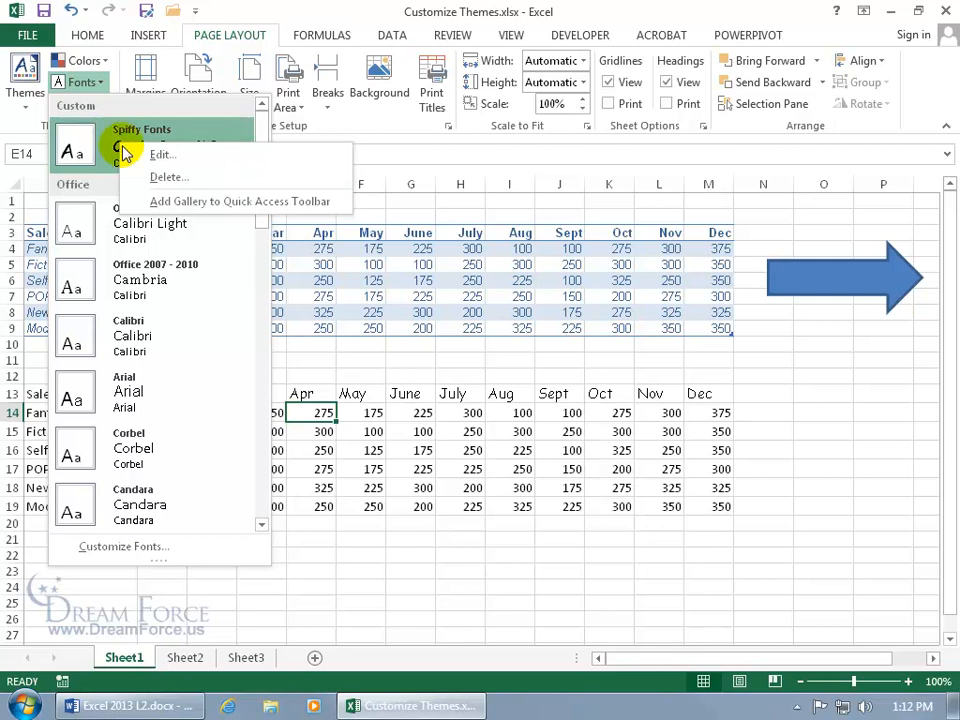
pyautogui.click(96, 63)
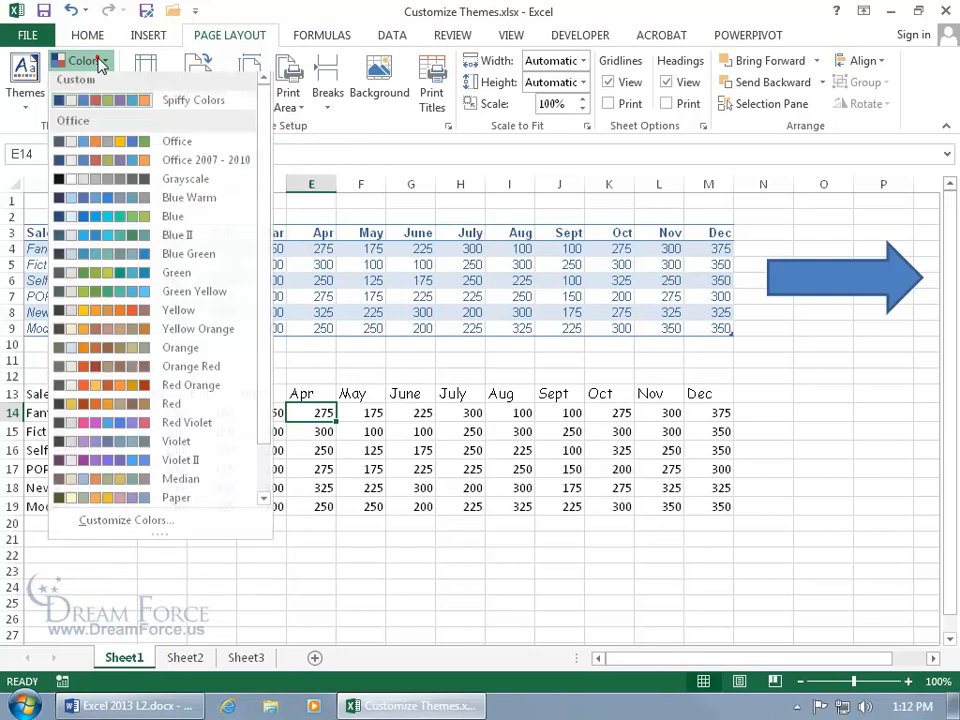
pyautogui.rightClick(105, 104)
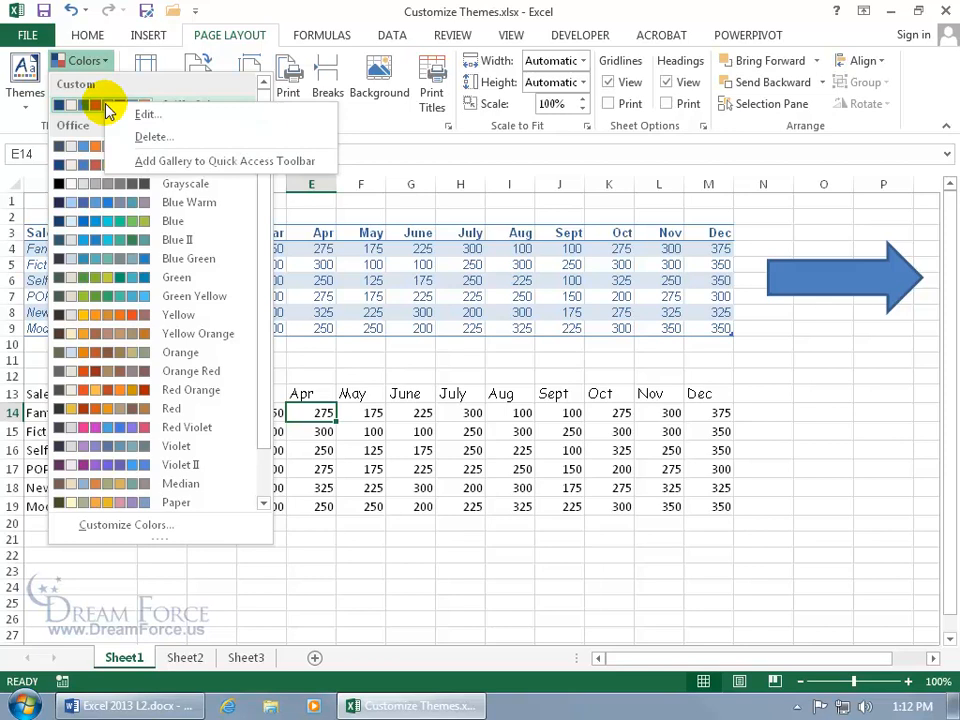
pyautogui.click(32, 124)
# Step: Review the available theme effects and apply the Subtle Solids effect to the workbook
pyautogui.click(97, 106)
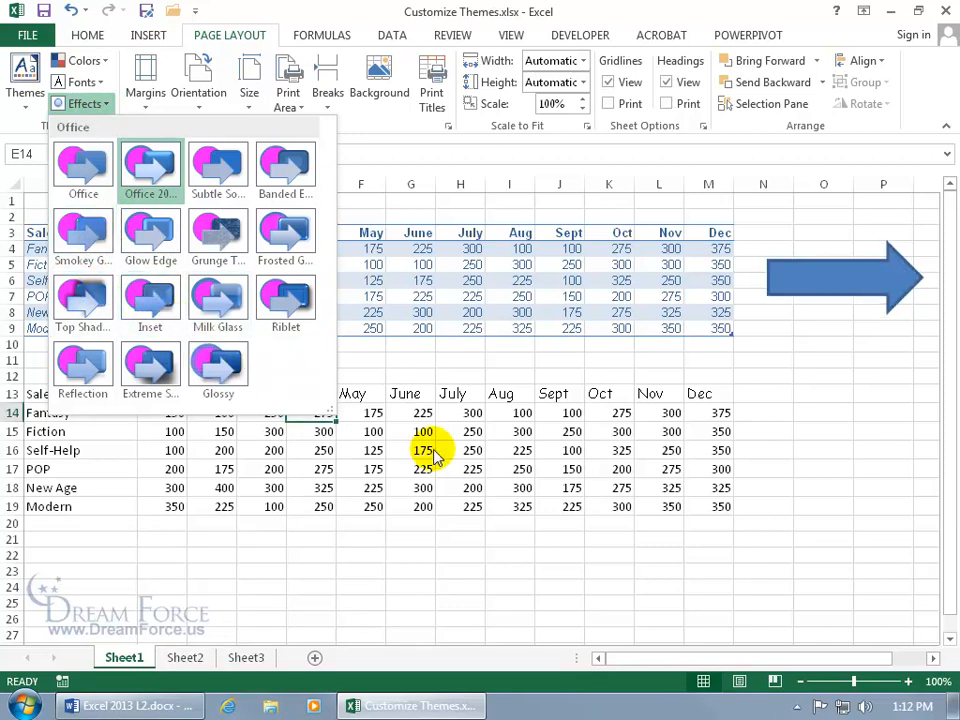
pyautogui.click(380, 431)
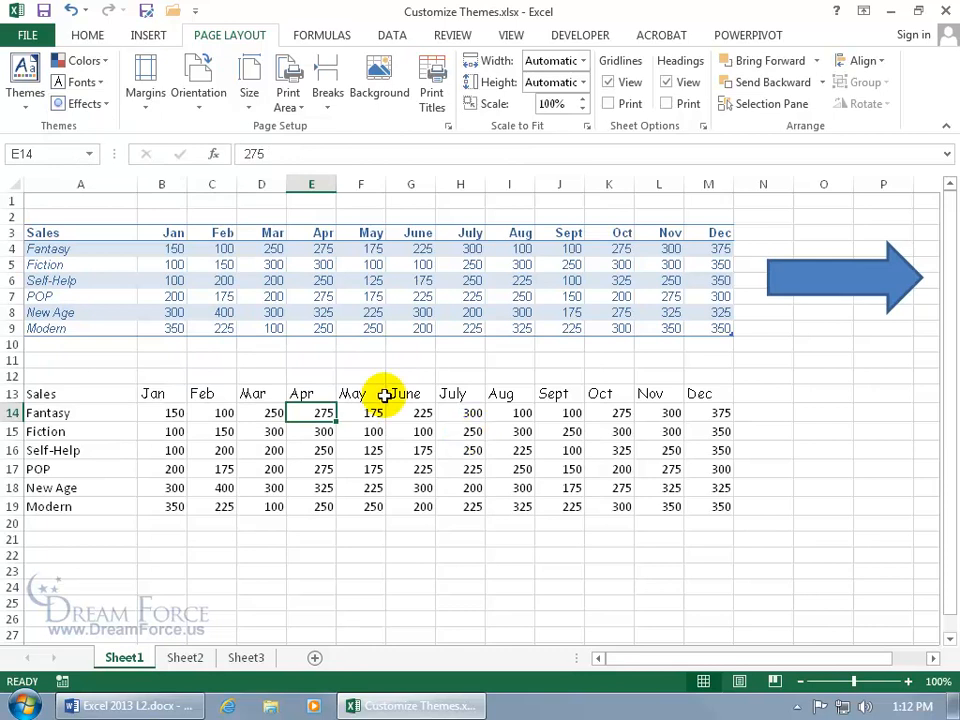
pyautogui.click(104, 108)
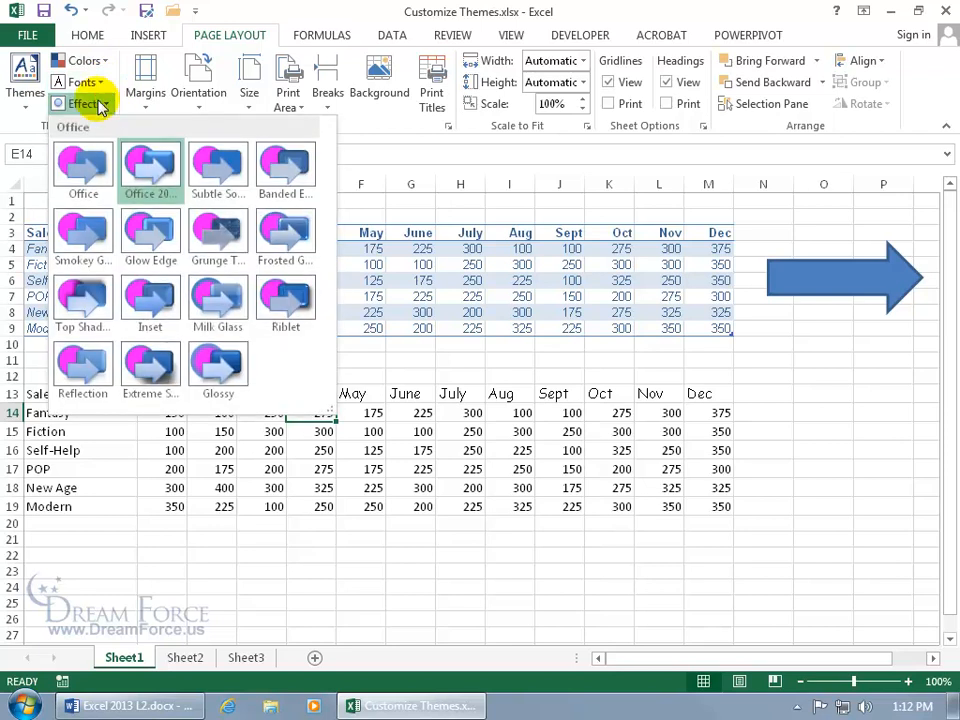
pyautogui.click(226, 186)
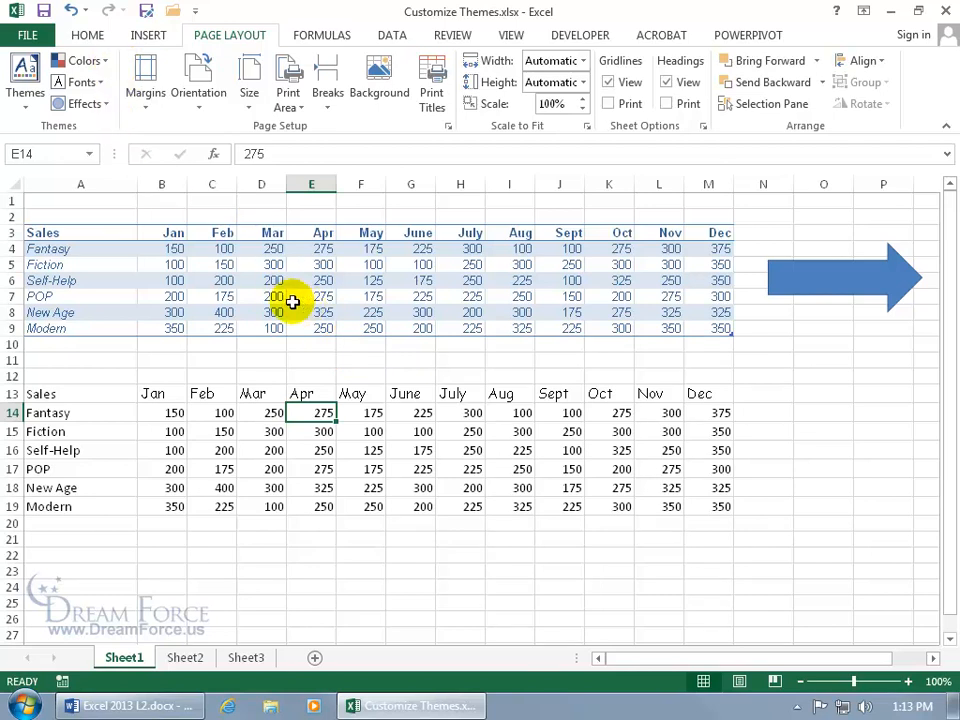
# Step: Save the current theme as Spiffy Theme Template in the Document Themes folder
pyautogui.click(25, 100)
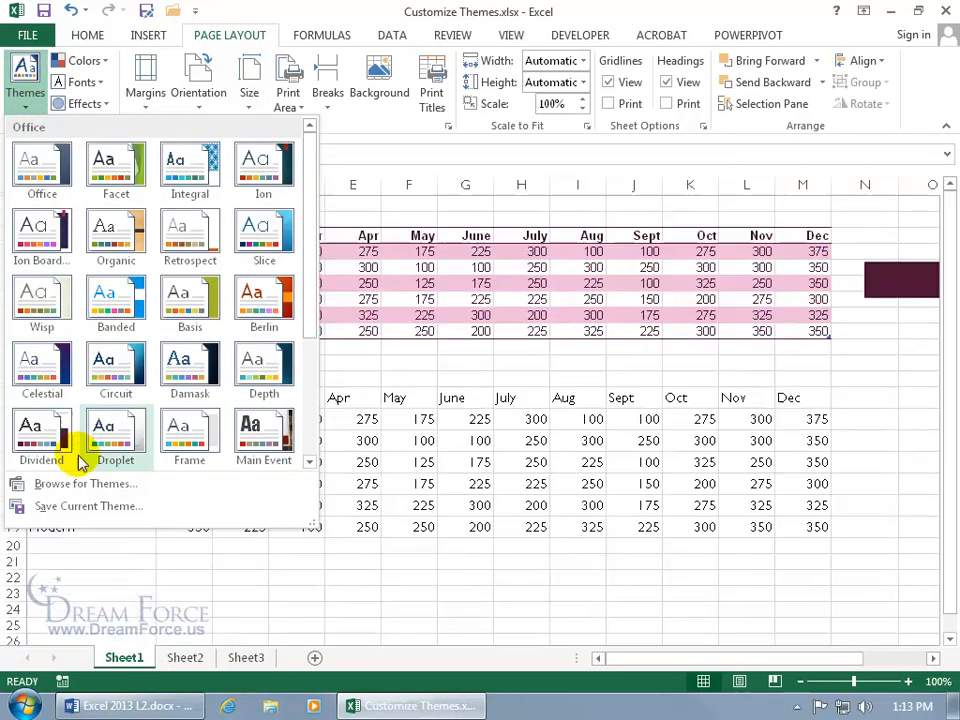
pyautogui.click(80, 508)
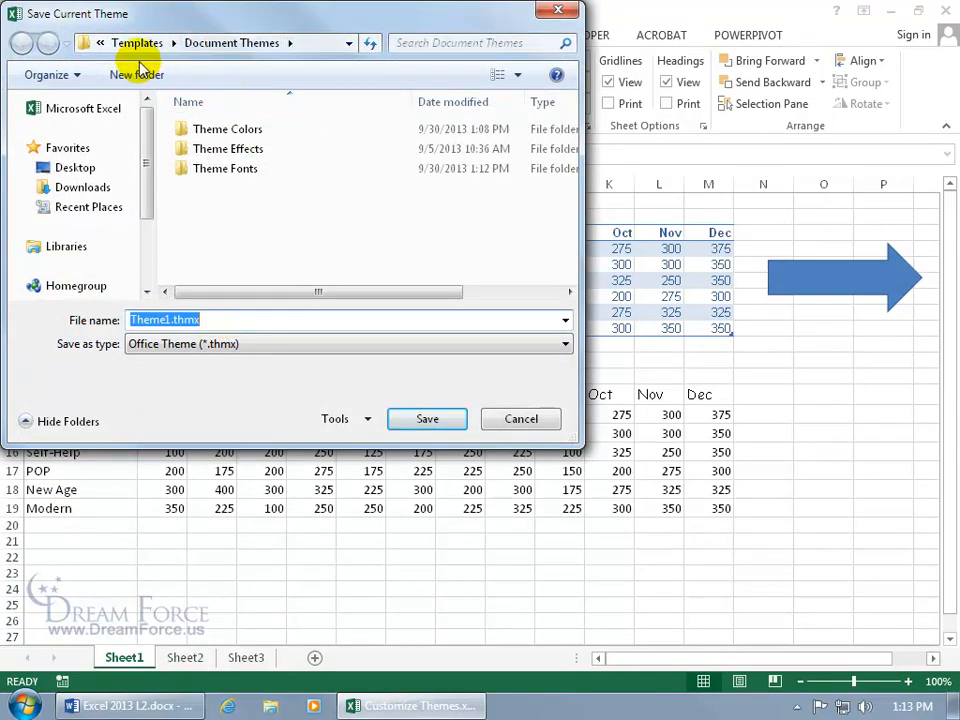
pyautogui.write('Spiffy Theme Template')
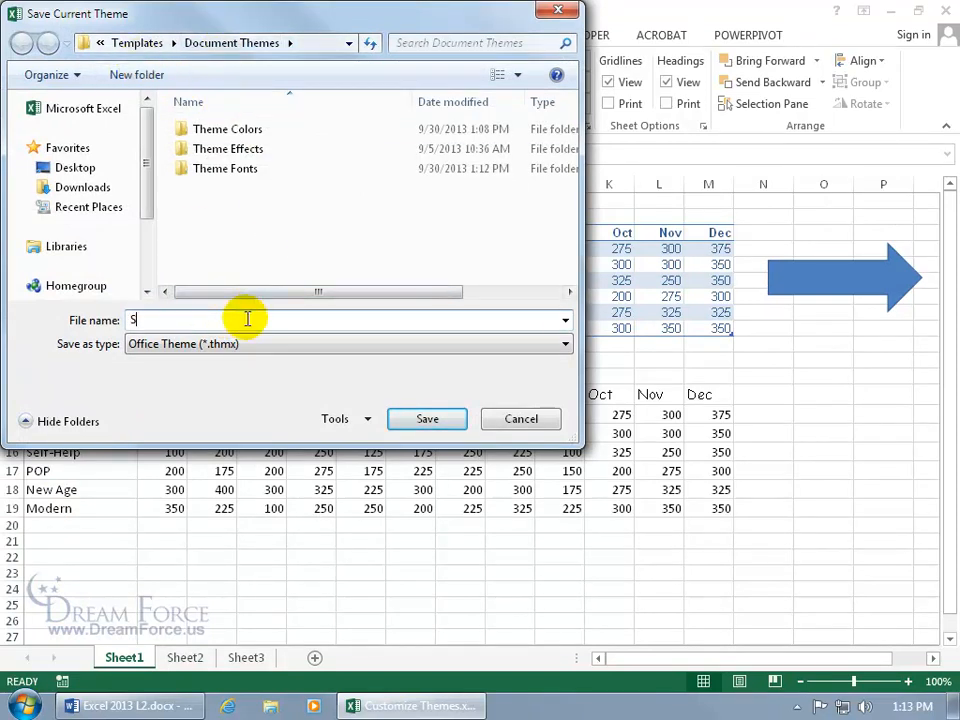
pyautogui.press('Return')
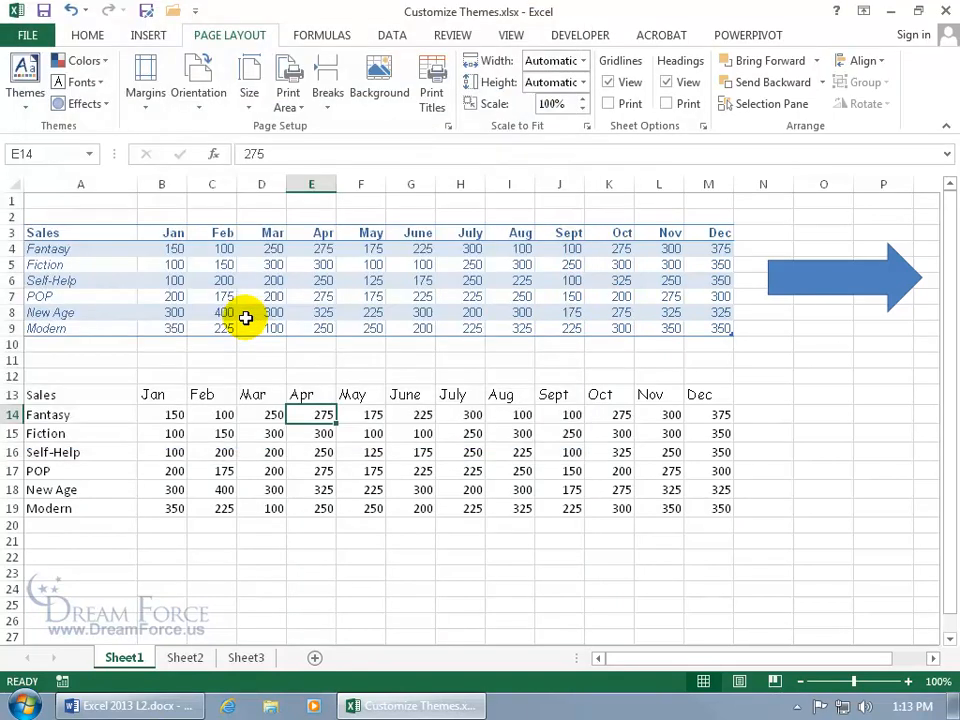
# Step: Check the options of the saved custom theme and save the current theme again, replacing Spiffy Theme Template.thmx
pyautogui.click(22, 80)
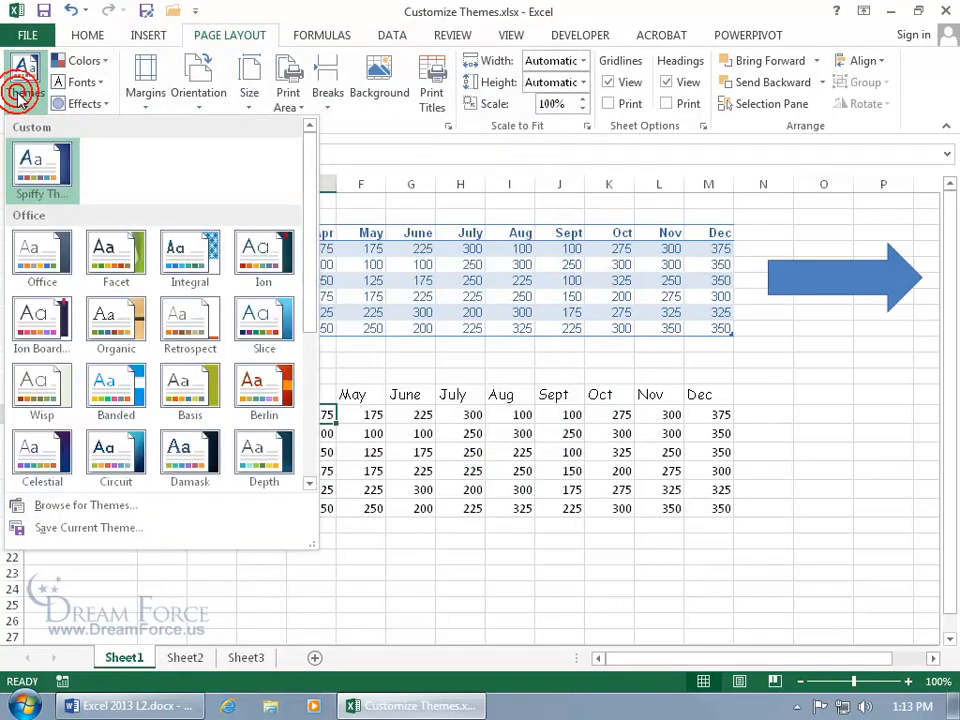
pyautogui.rightClick(44, 165)
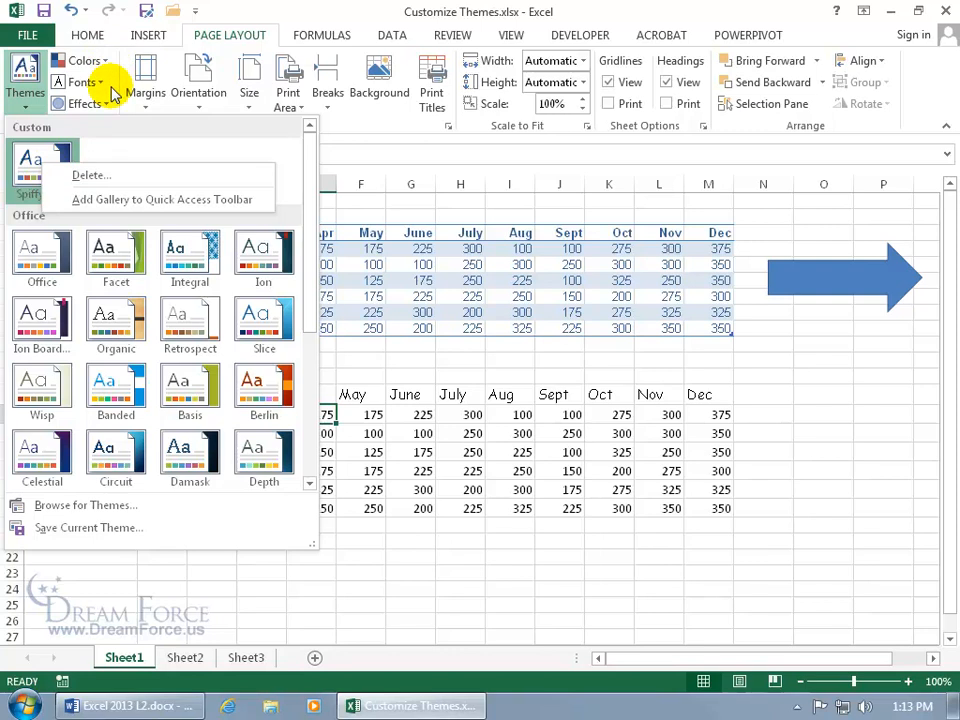
pyautogui.click(95, 535)
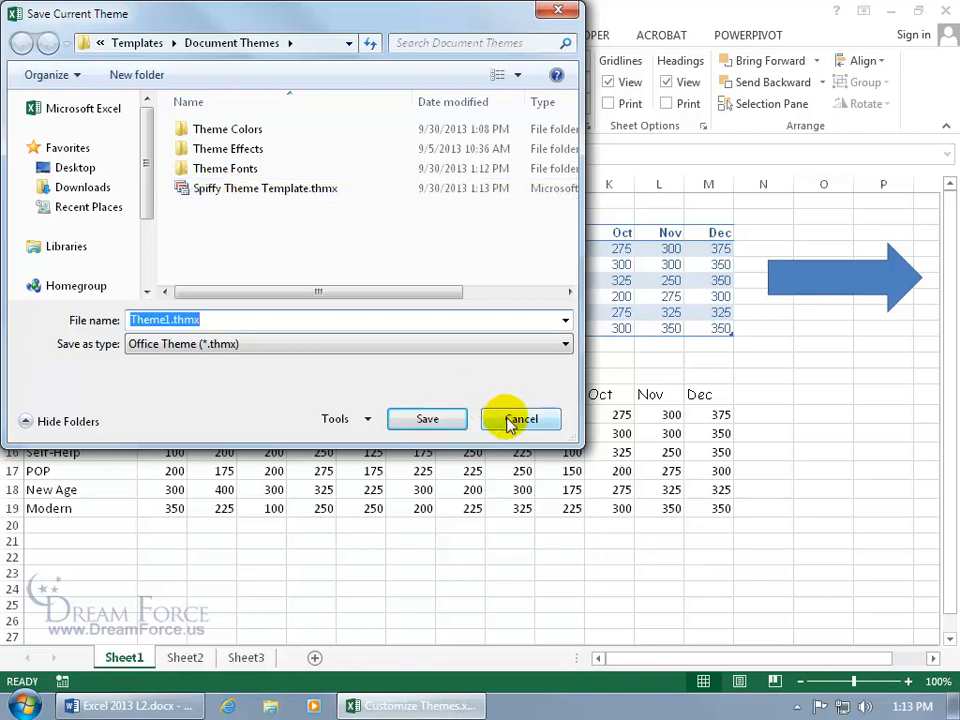
pyautogui.click(268, 196)
pyautogui.doubleClick(268, 196)
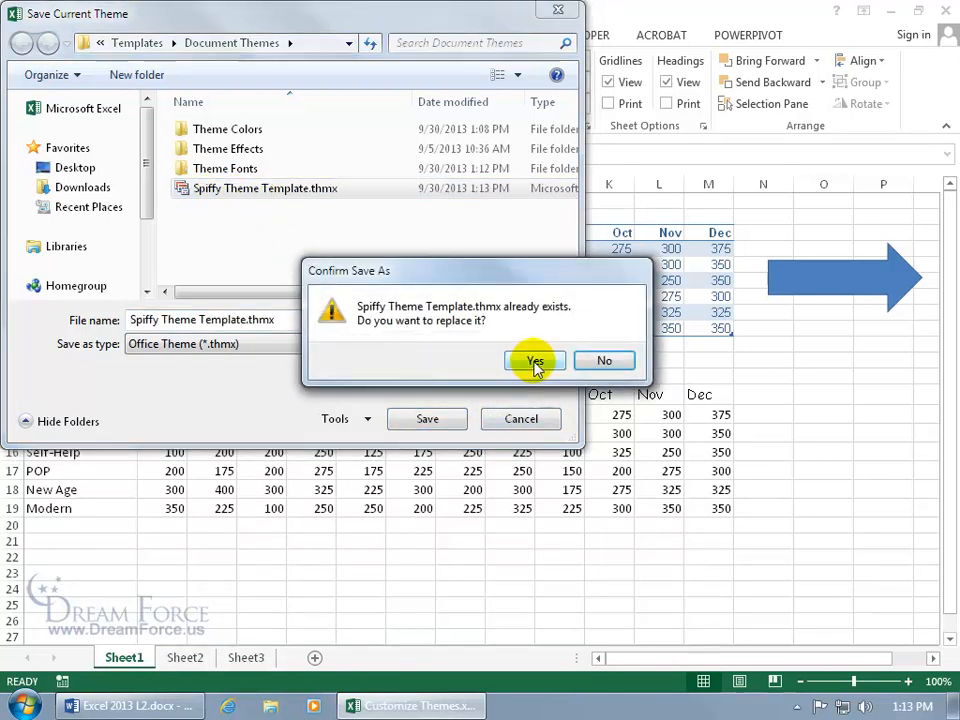
pyautogui.click(535, 363)
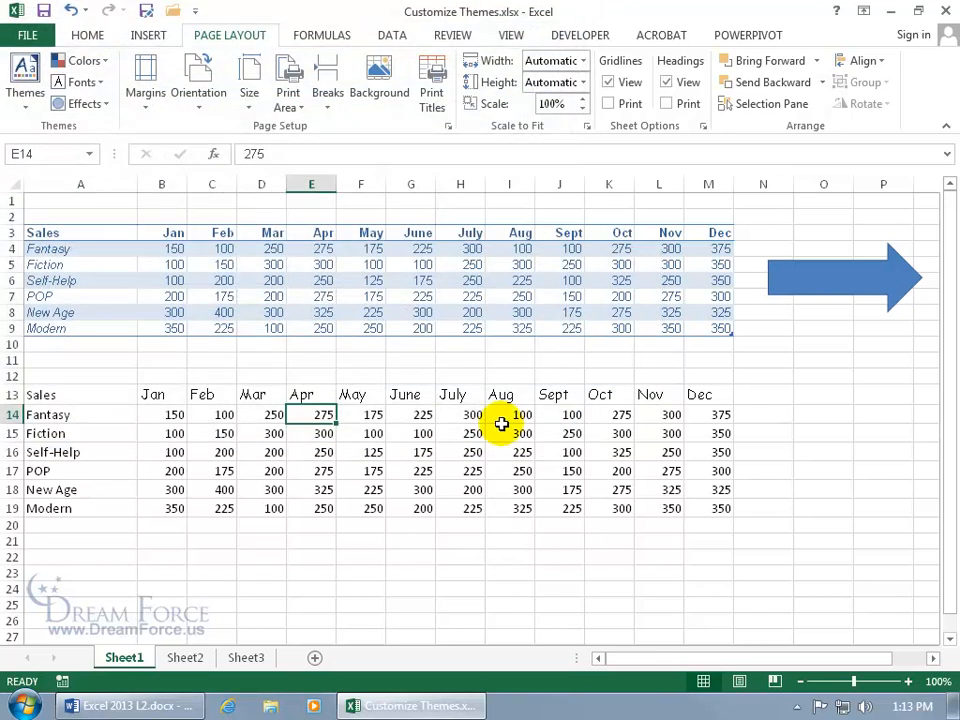